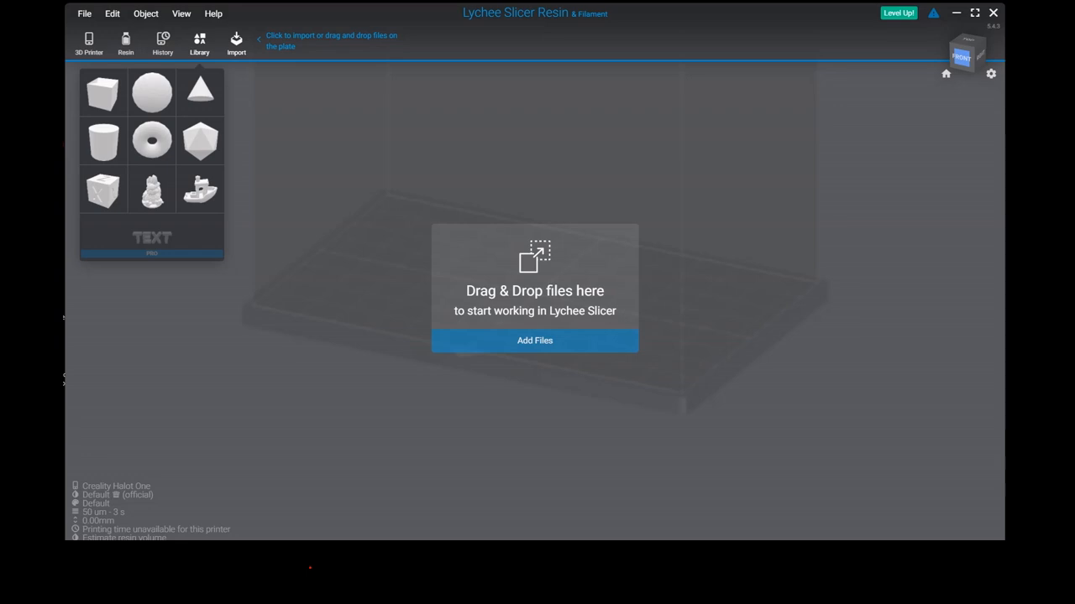
- Import Right Main Wing Ensemble.stl from the Scene3 Right folder within PrintRes1Tol025 onto the build plate
left_click(238, 445)
left_click(535, 344)
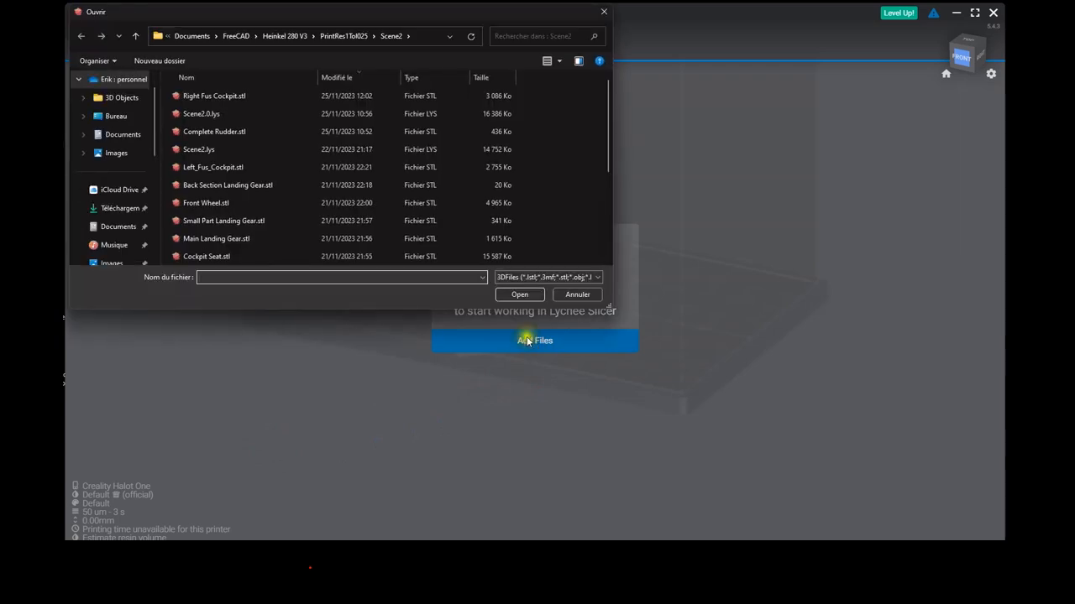
left_click(345, 37)
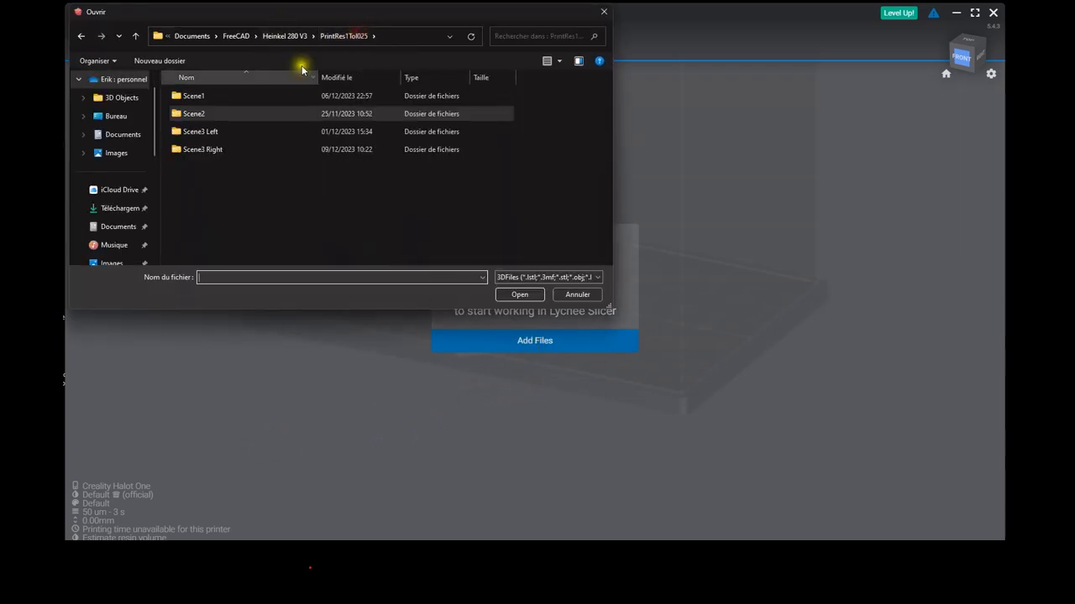
left_click(240, 149)
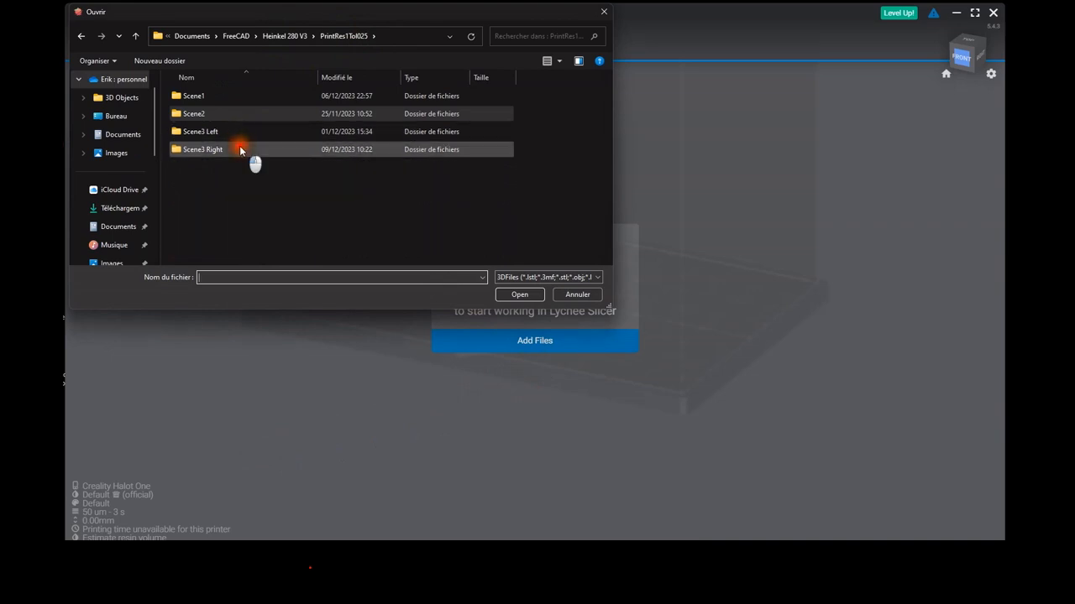
left_click(520, 295)
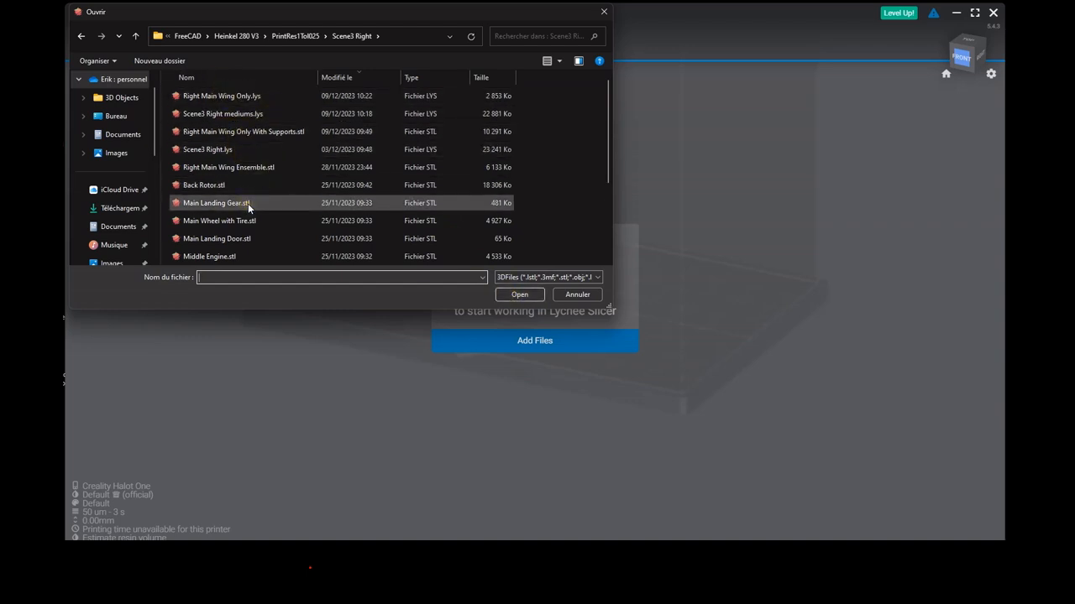
left_click(238, 167)
left_click(514, 294)
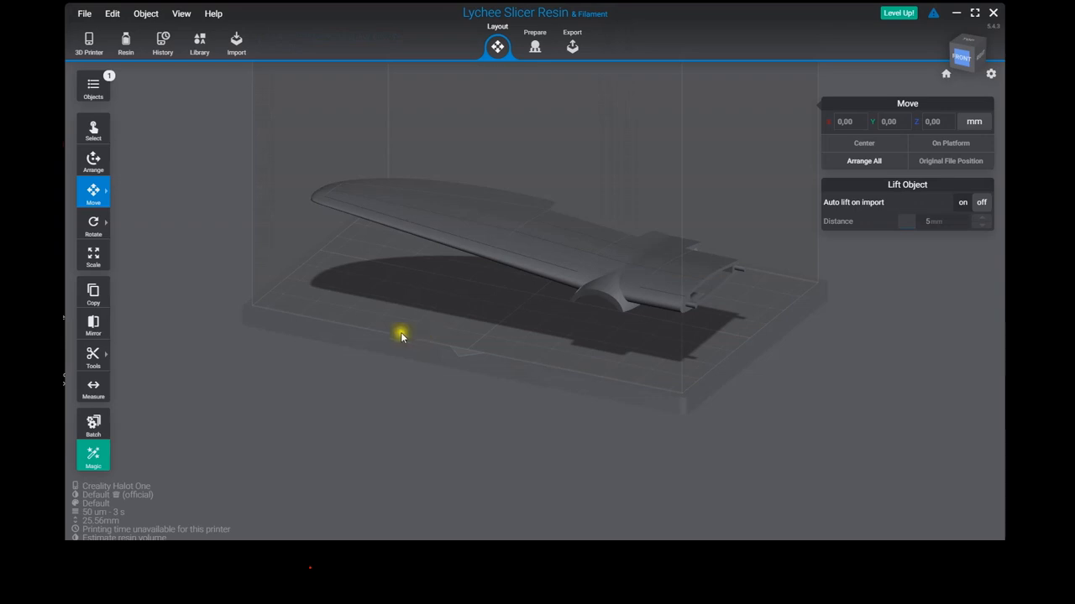
- Examine the imported wing and the two connecting pins at its root end from oblique and top views
scroll(659, 334, "down", 2)
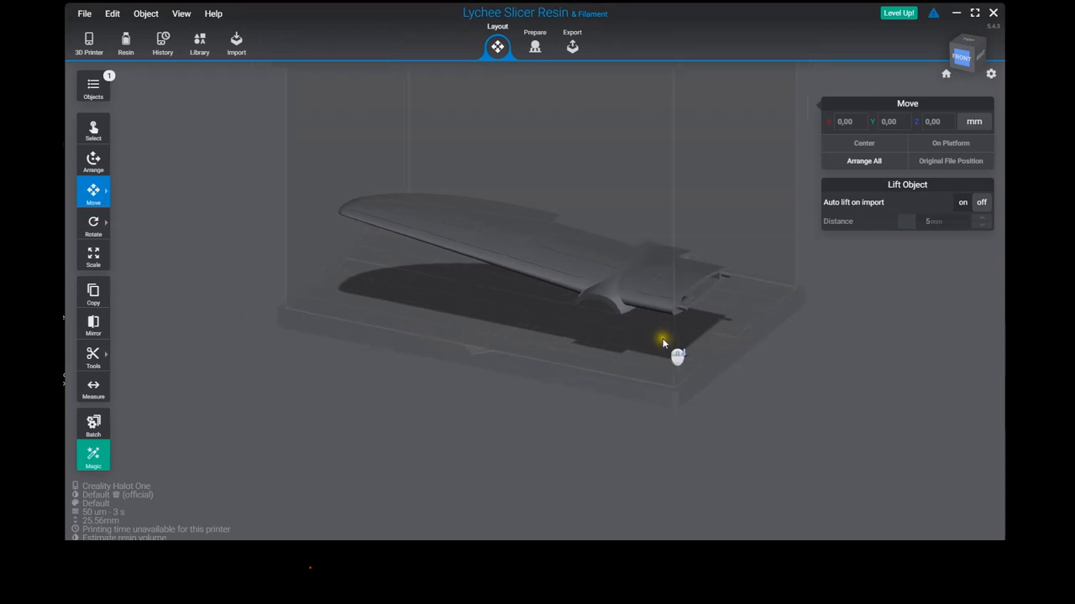
middle_click_drag(667, 334, 640, 356)
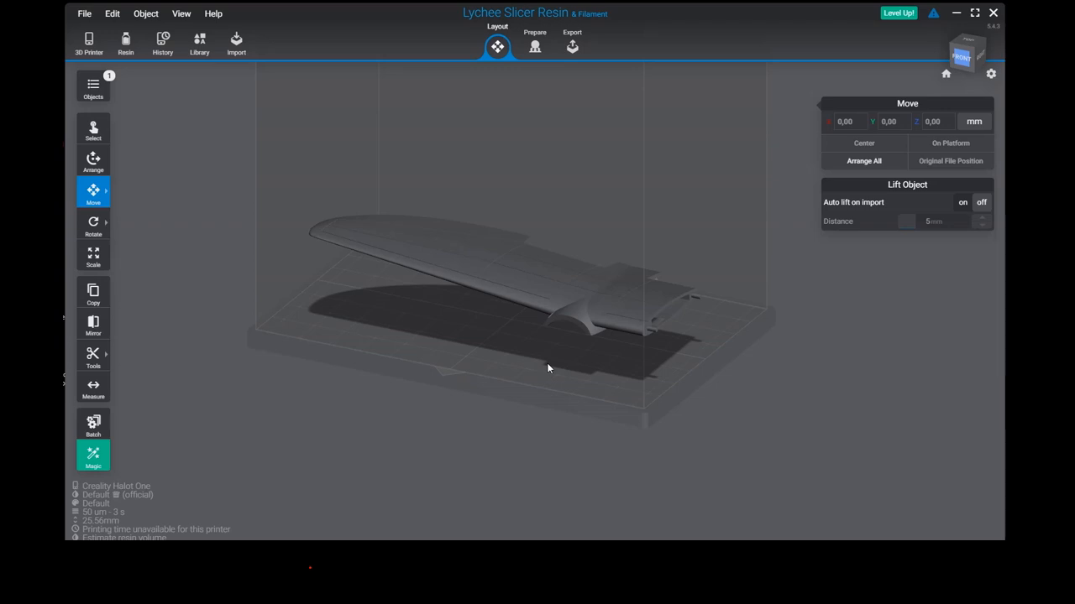
scroll(685, 346, "up", 4)
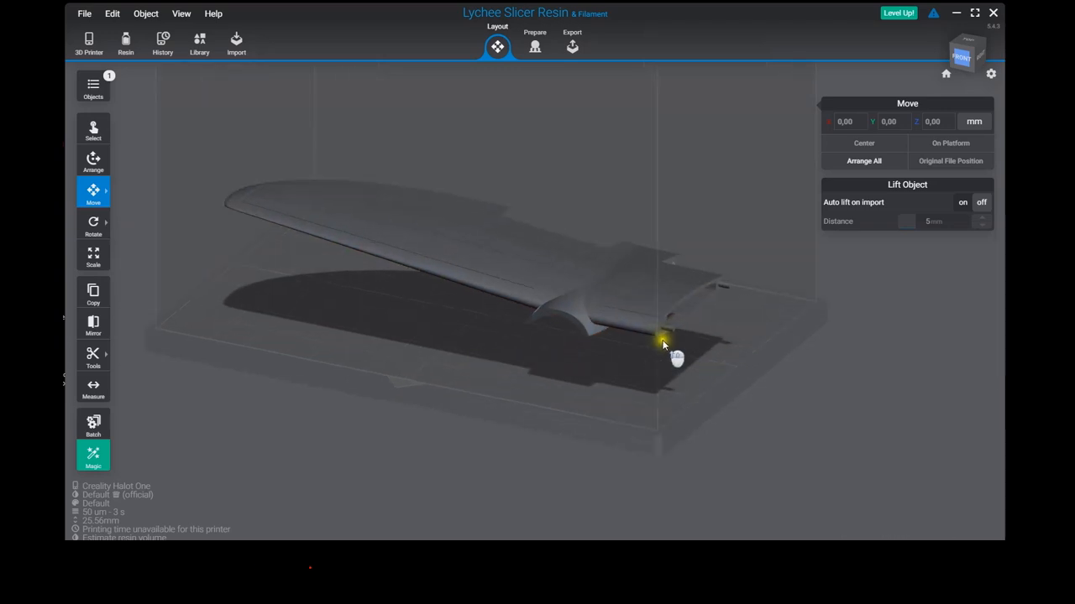
left_click(697, 330)
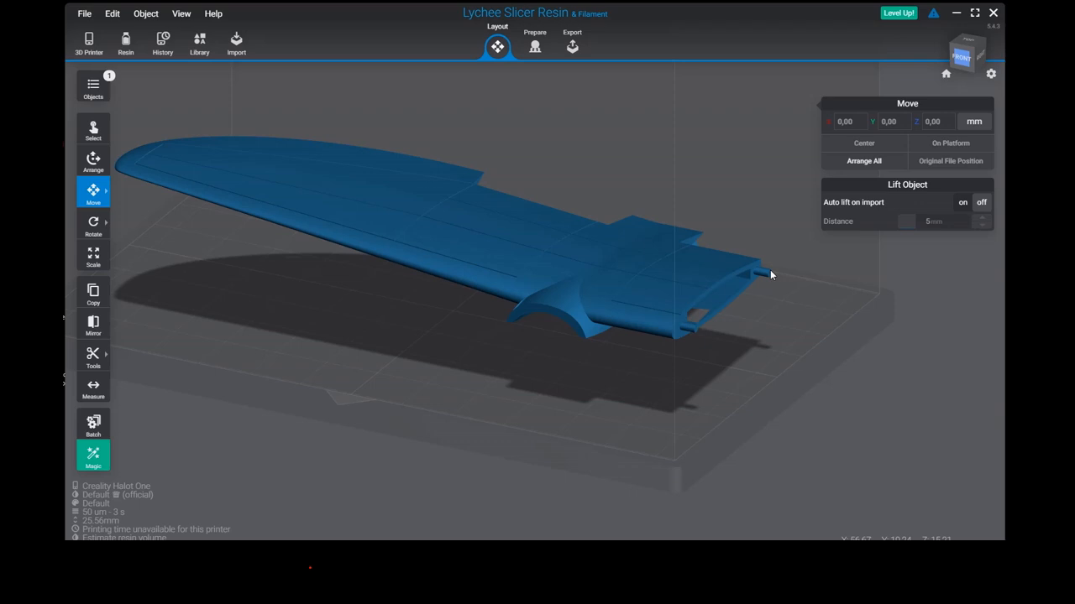
left_click(882, 73)
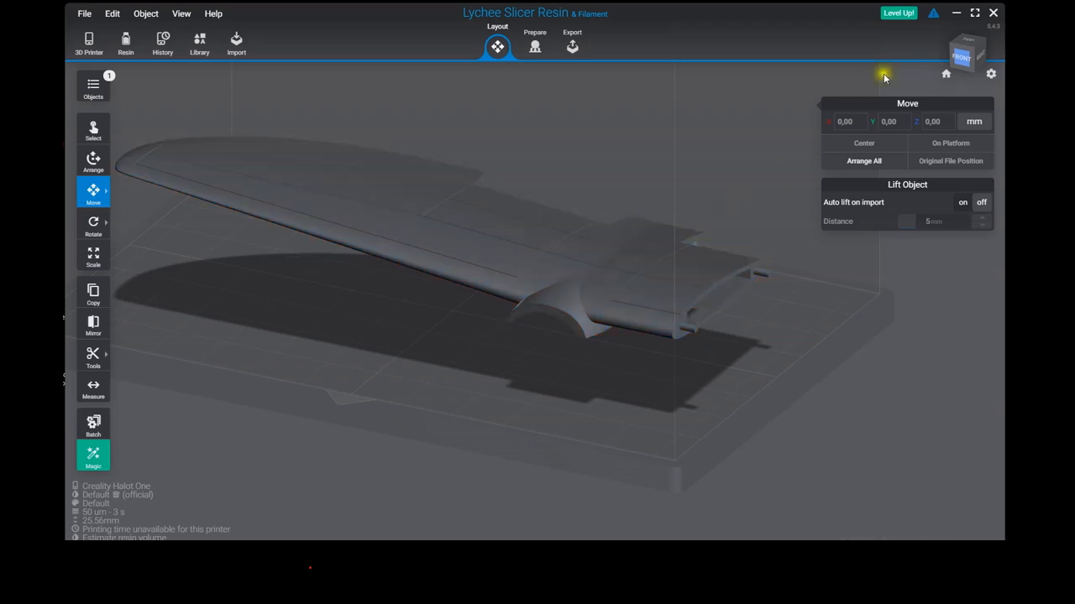
left_click(970, 61)
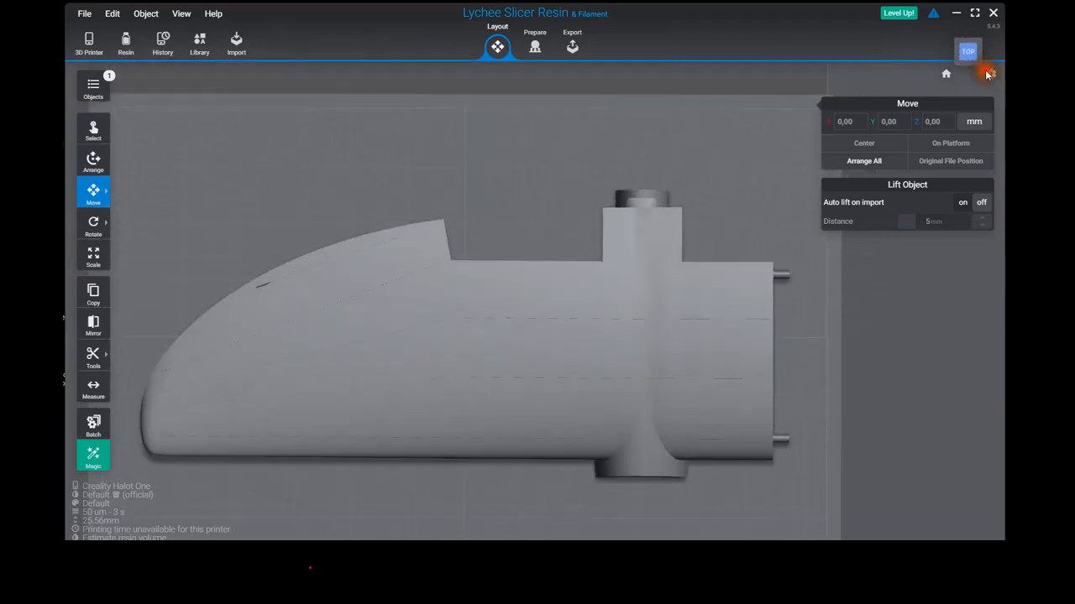
left_click(683, 468)
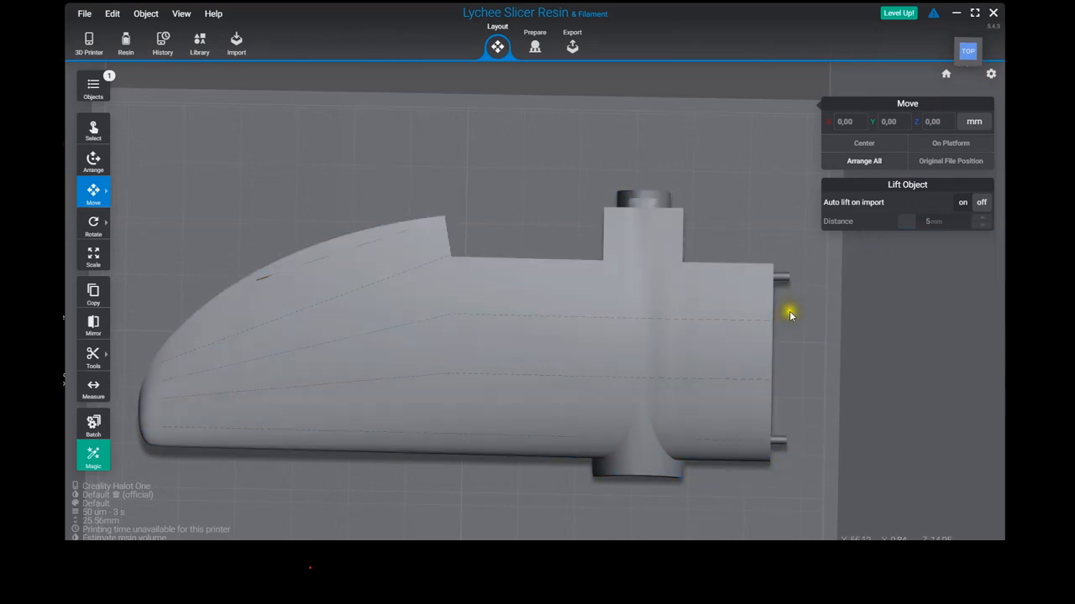
right_click_drag(784, 442, 642, 337)
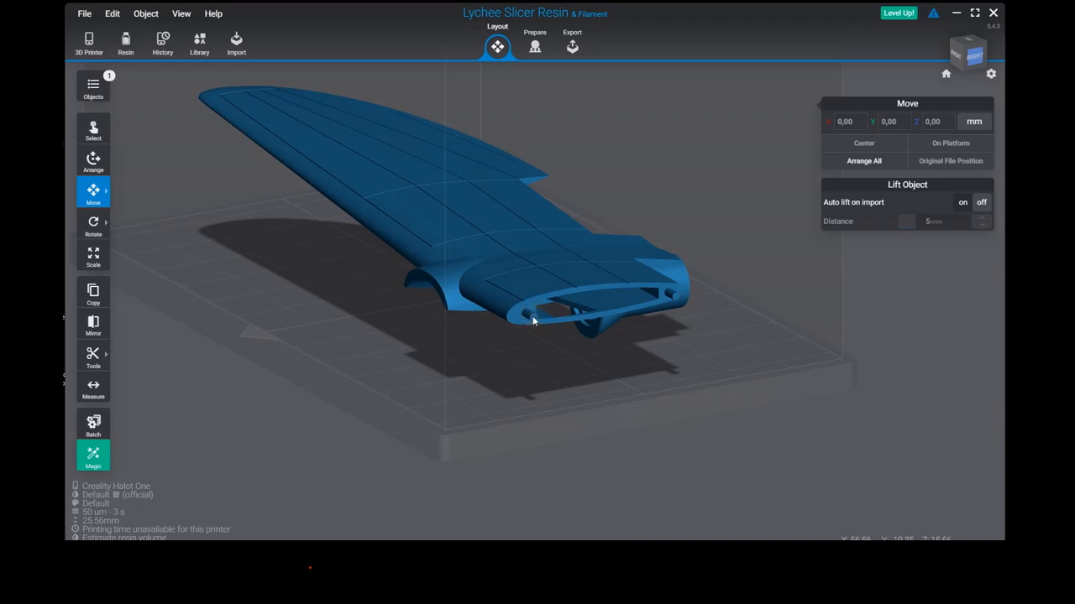
left_click(700, 300)
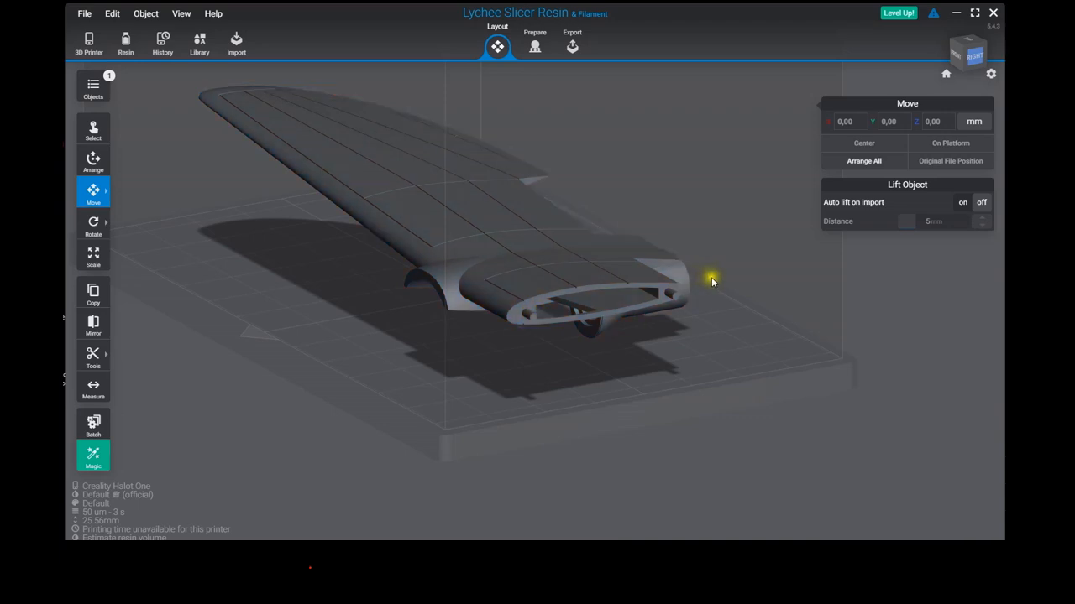
- Rotate the wing freehand about its X axis to about 10.62 degrees
left_click(411, 193)
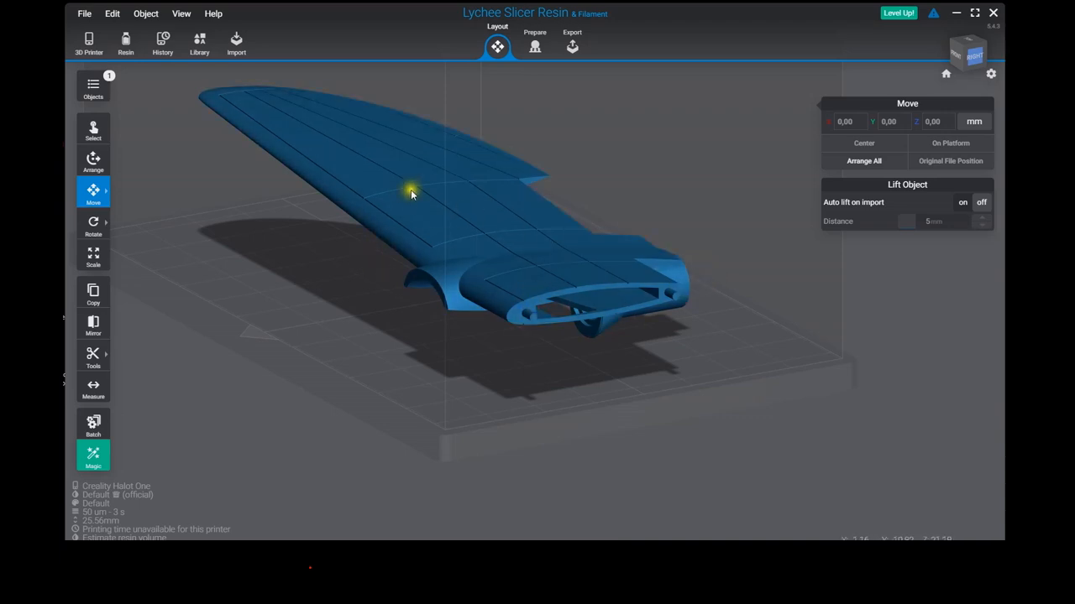
left_click(93, 225)
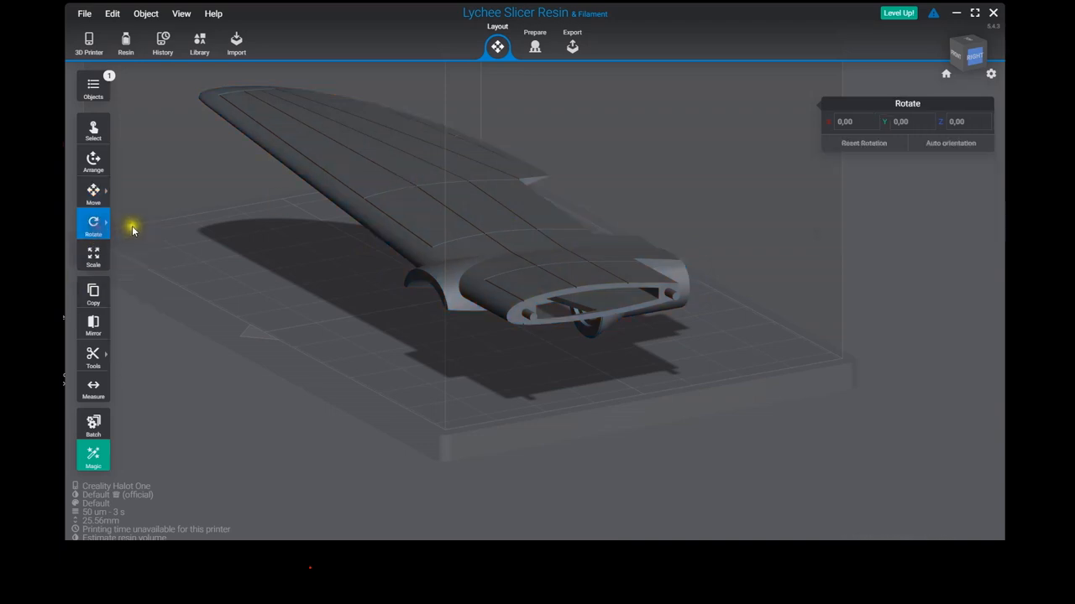
left_click(462, 212)
left_click_drag(448, 176, 408, 227)
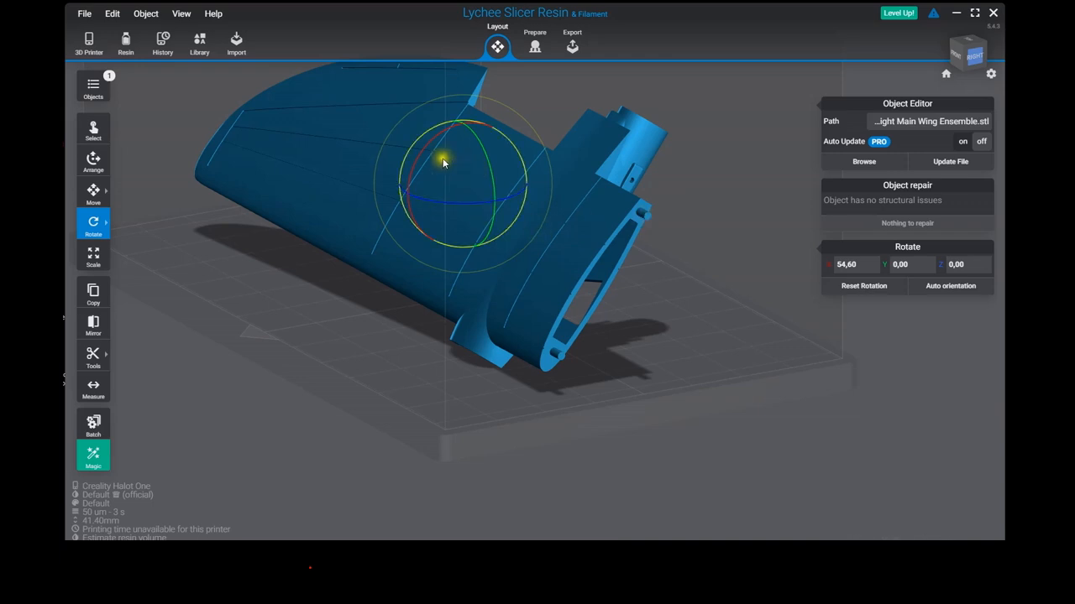
left_click_drag(432, 148, 477, 233)
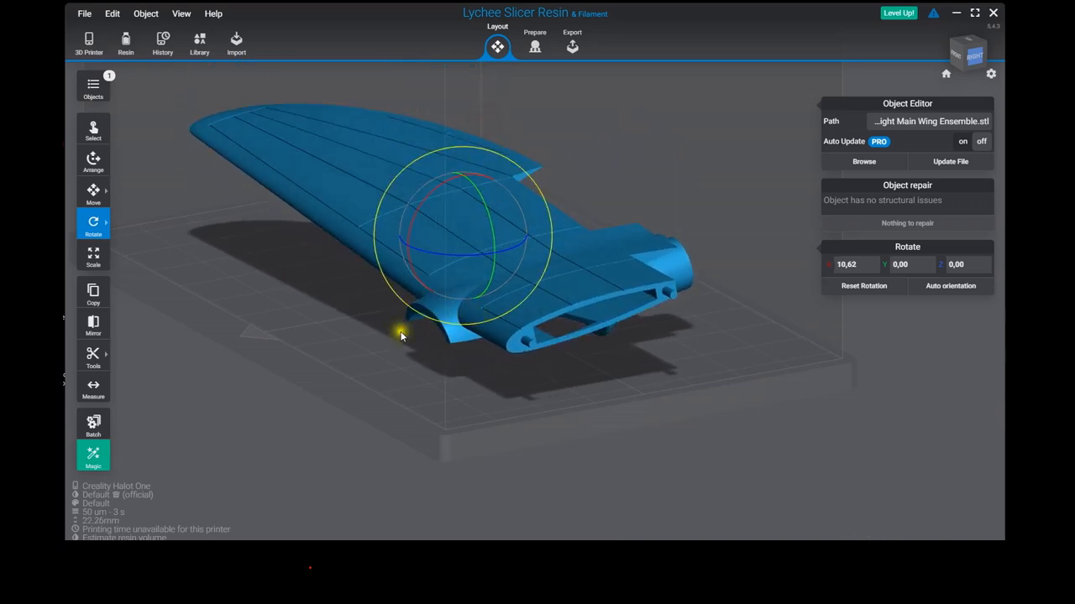
left_click_drag(288, 269, 521, 303)
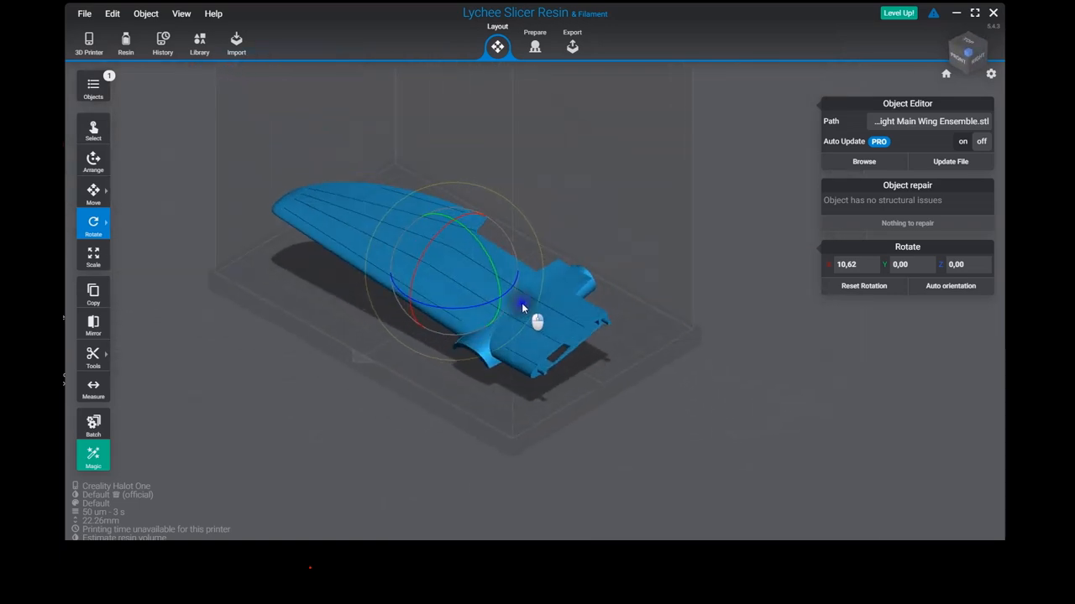
scroll(439, 300, "up", 4)
scroll(434, 297, "down", 1)
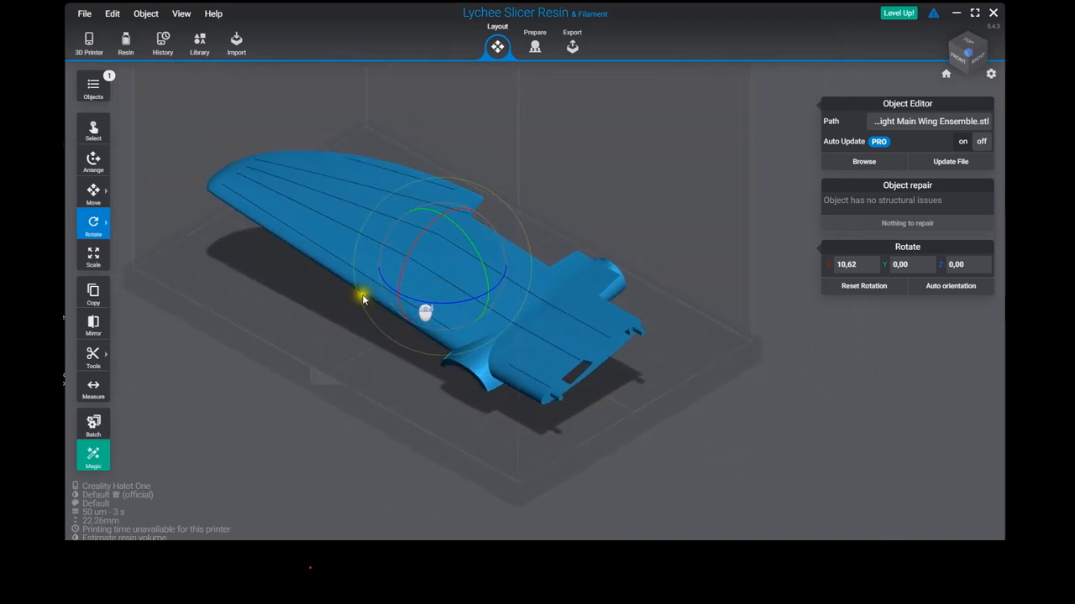
- Apply automatic orientation to the wing repeatedly until it is tilted with its tip raised well above the plate
mouse_move(100, 193)
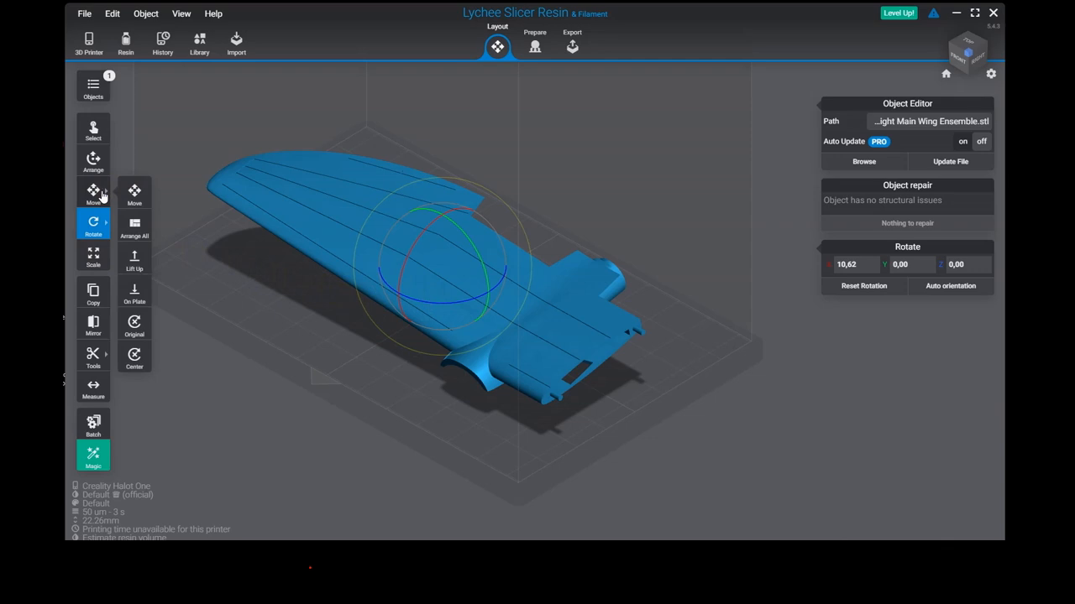
left_click(98, 164)
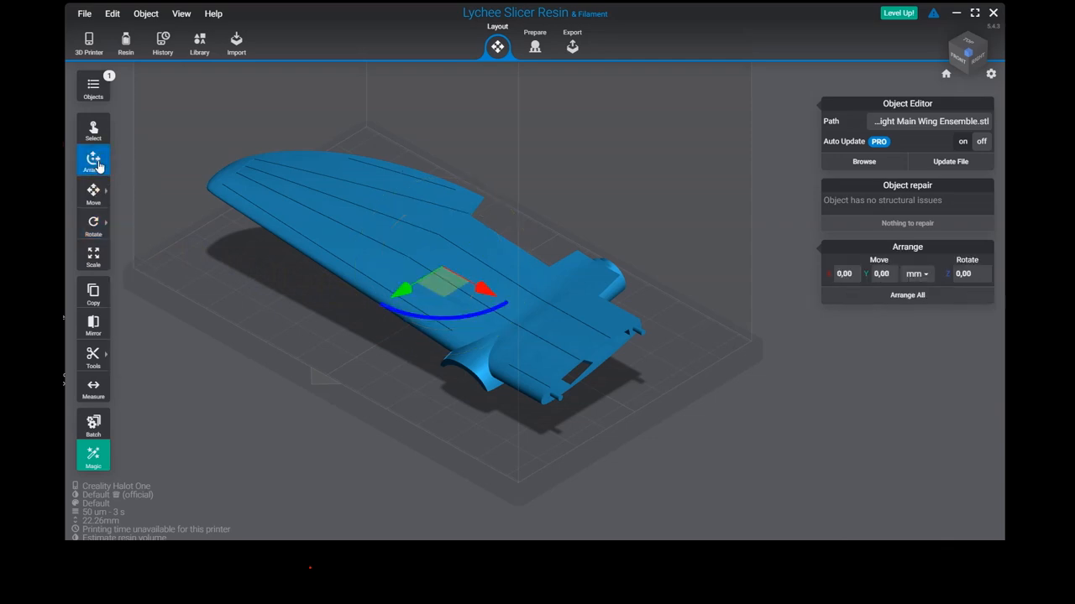
mouse_move(98, 165)
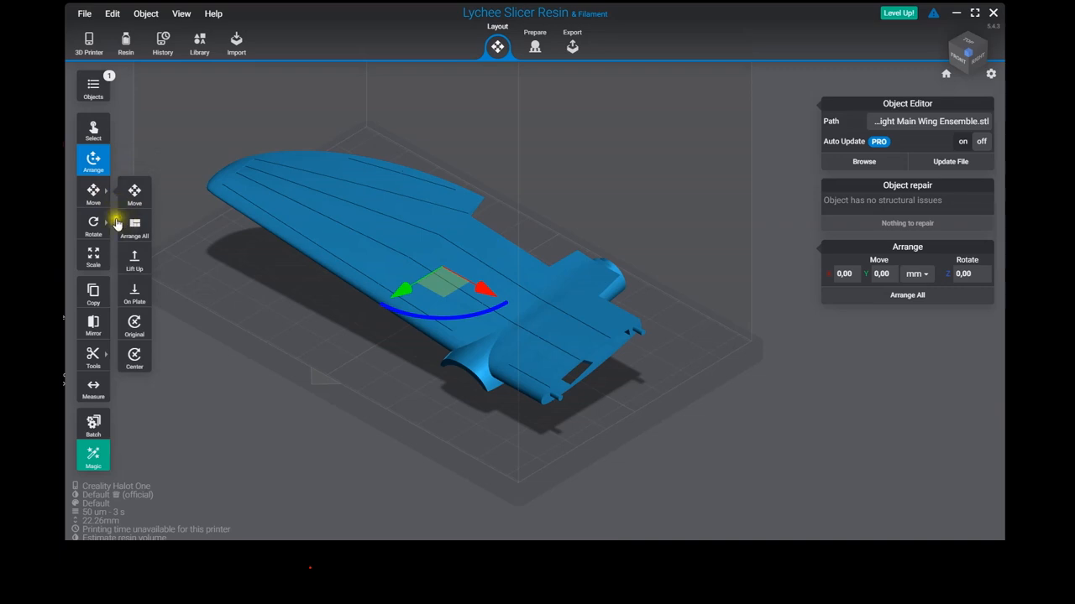
mouse_move(98, 225)
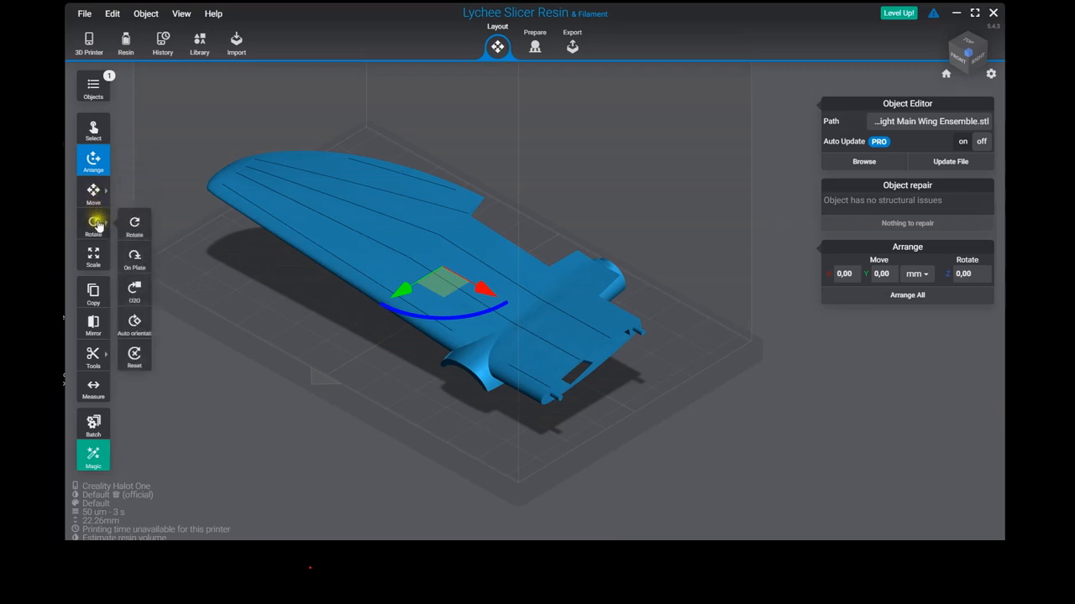
left_click(136, 328)
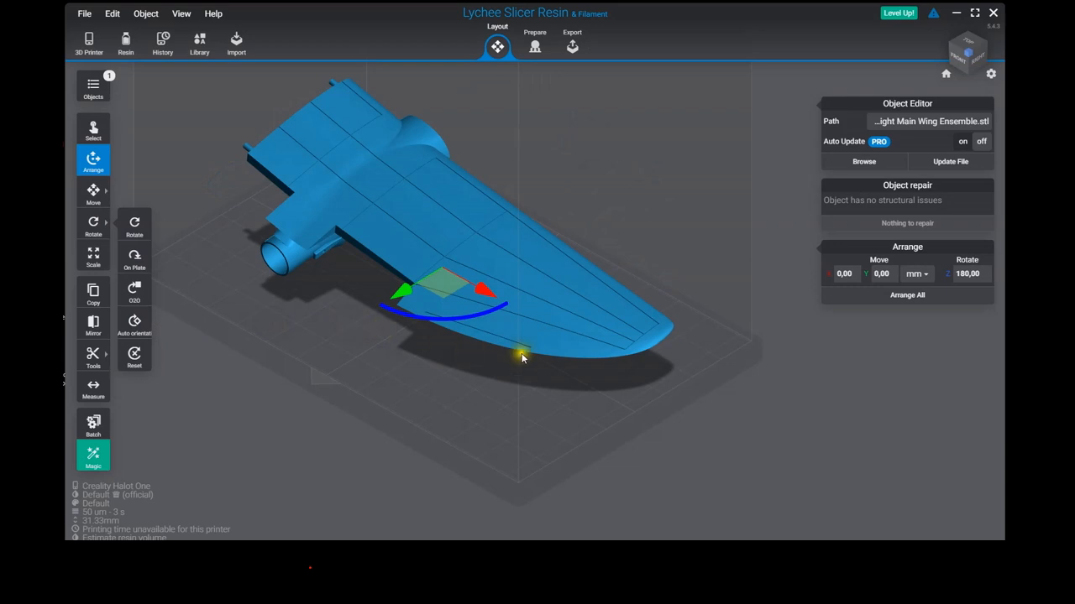
left_click_drag(597, 365, 154, 374)
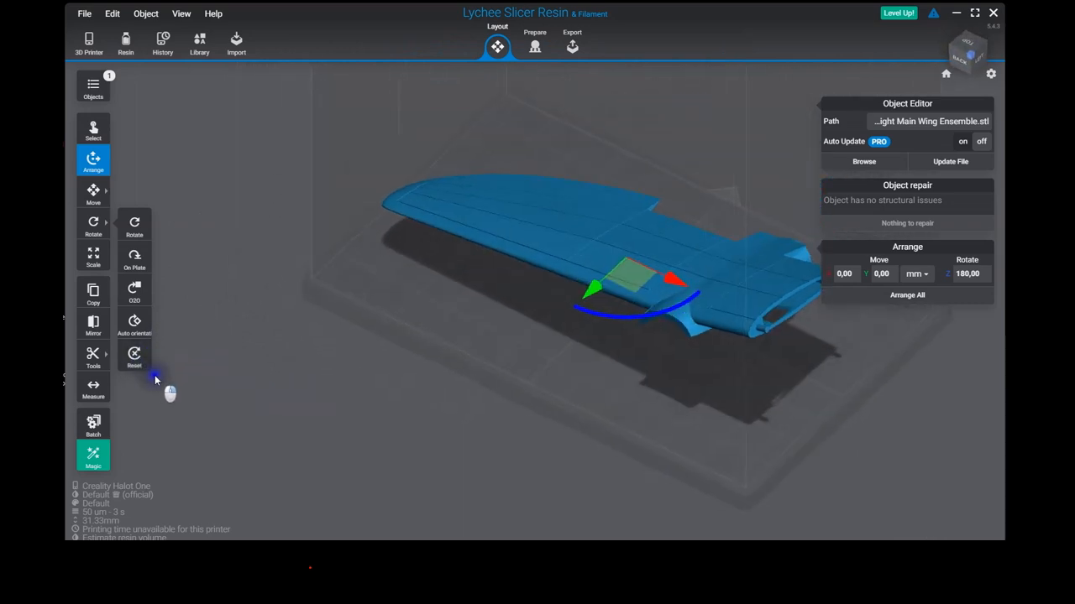
left_click(137, 327)
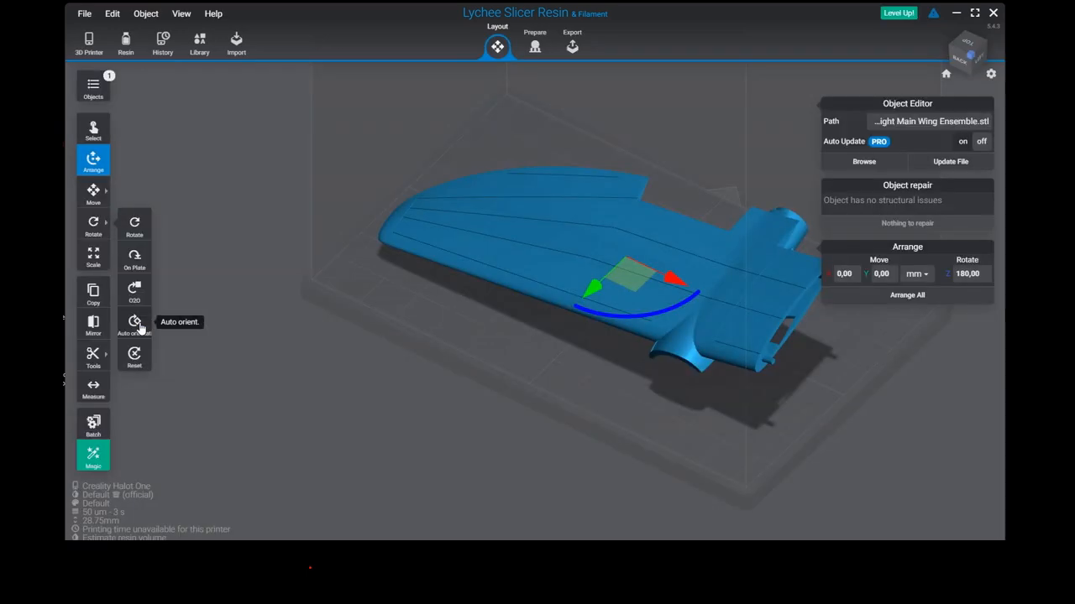
left_click(137, 326)
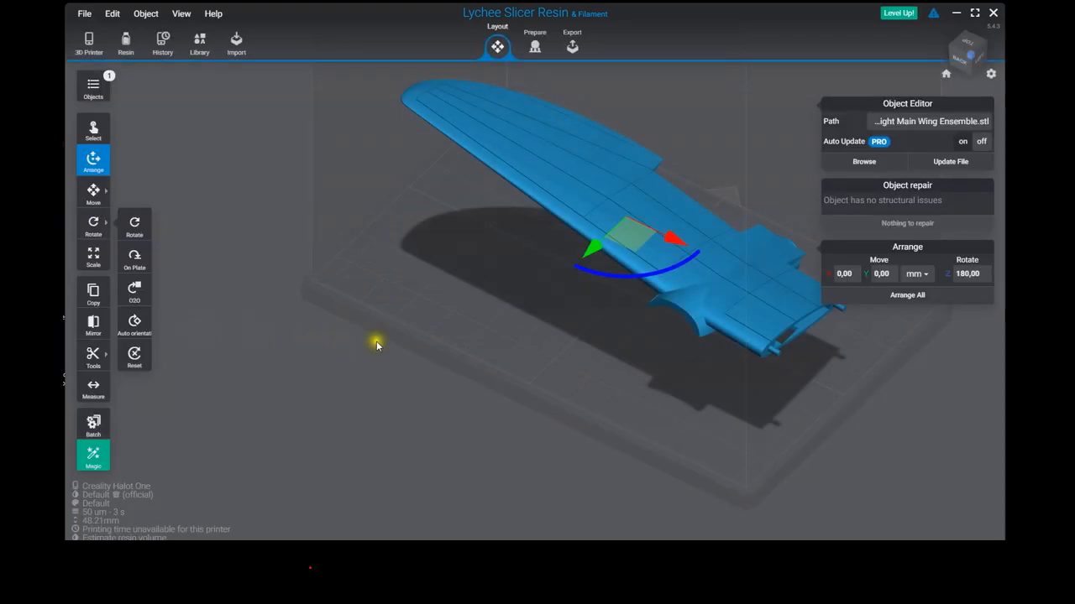
- Switch to support preparation and search the selected wing for islands at Normal accuracy
left_click_drag(784, 374, 828, 349)
left_click_drag(826, 332, 759, 352)
scroll(740, 366, "down", 3)
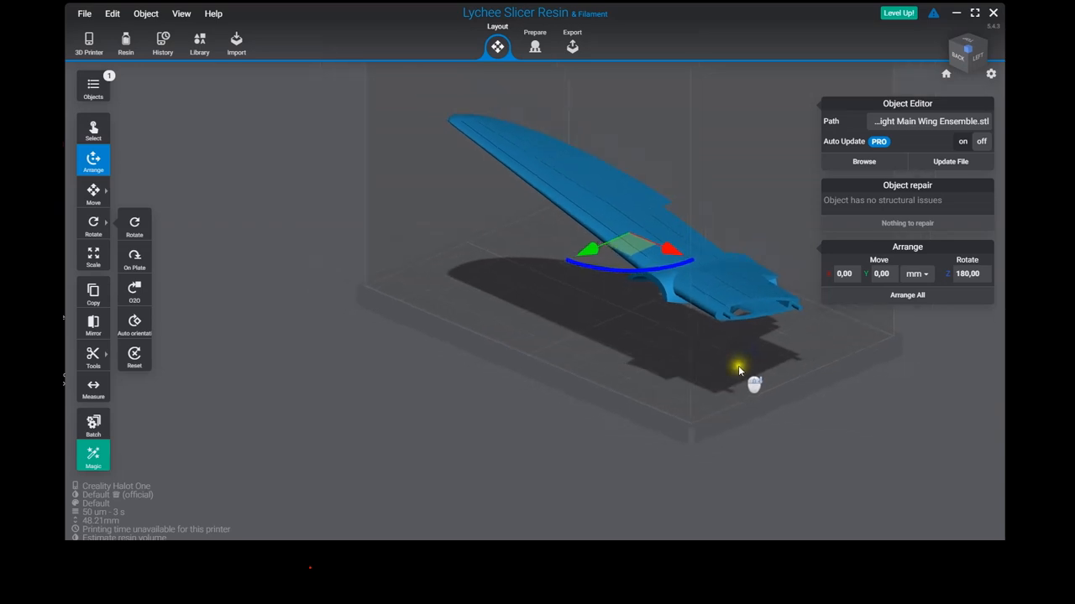
middle_click_drag(749, 352, 633, 375)
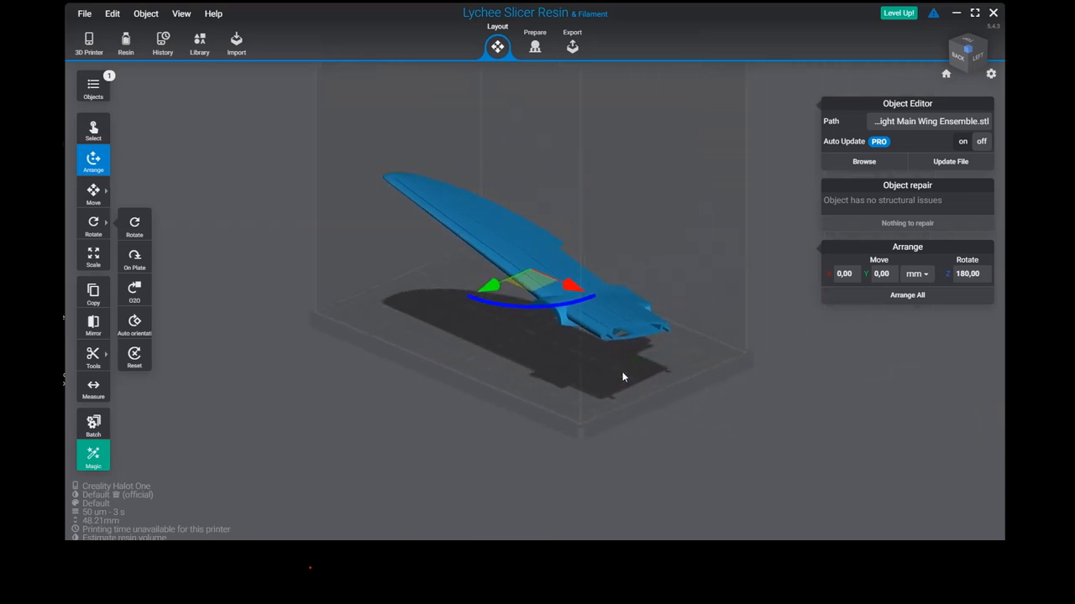
left_click(537, 47)
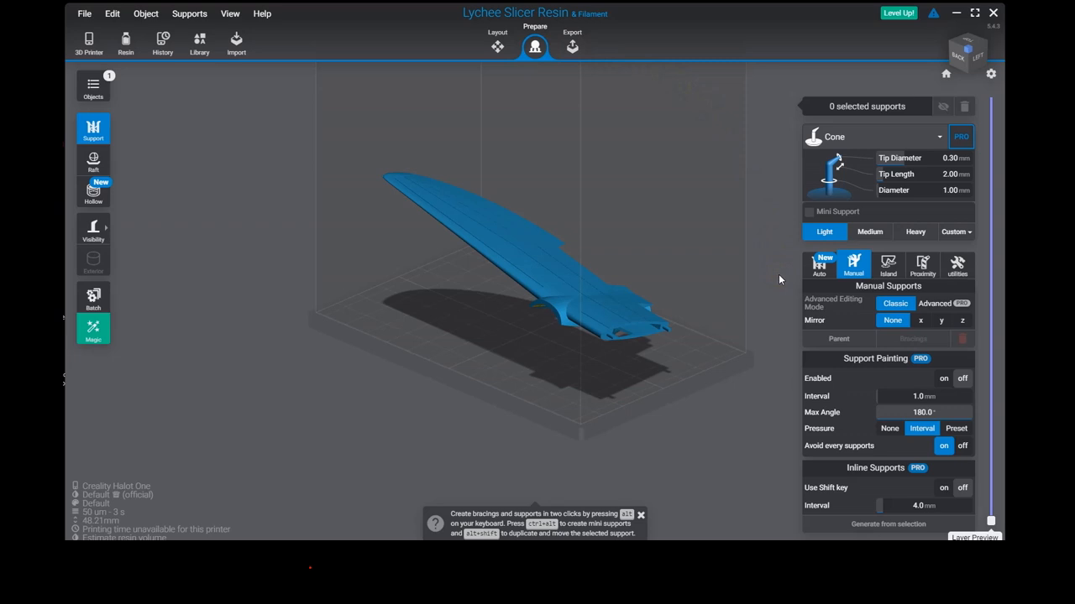
left_click(992, 522)
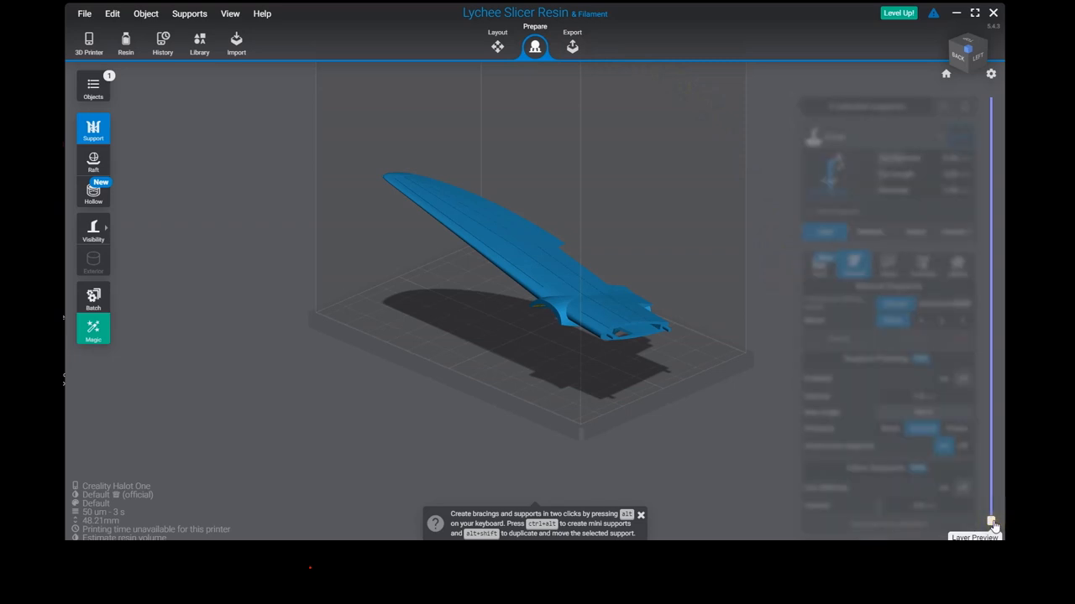
mouse_move(994, 523)
left_mouse_down()
mouse_move(1001, 429)
mouse_move(992, 421)
mouse_move(991, 211)
mouse_move(1008, 187)
mouse_move(1005, 99)
mouse_move(991, 522)
left_mouse_up()
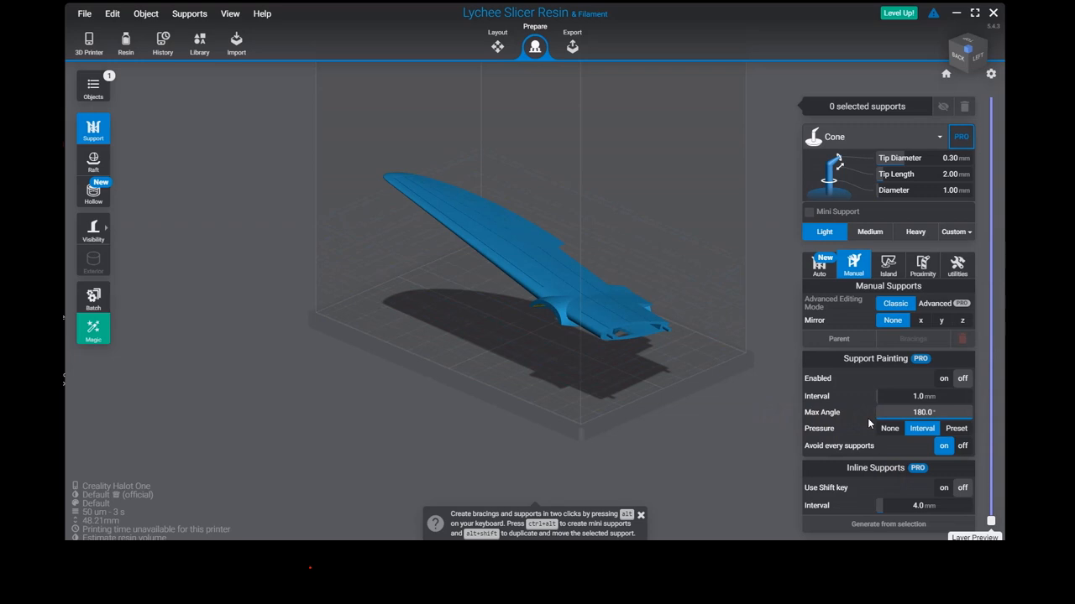
left_click(889, 272)
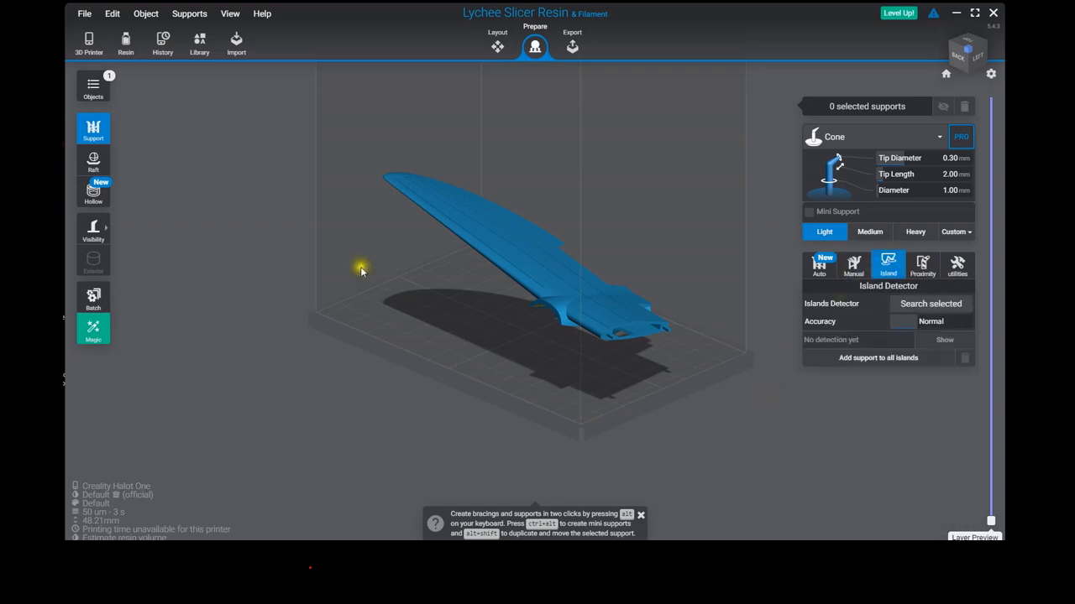
left_click(921, 306)
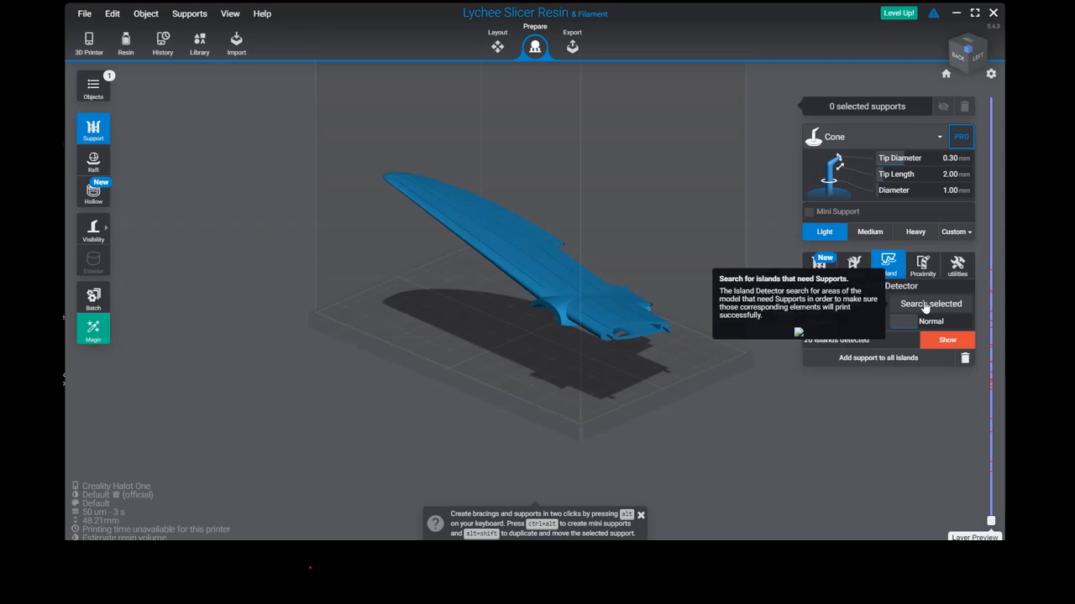
- Examine the marked islands on the wing's underside and engine nacelle, and check the wing's root end
left_click_drag(598, 363, 631, 200)
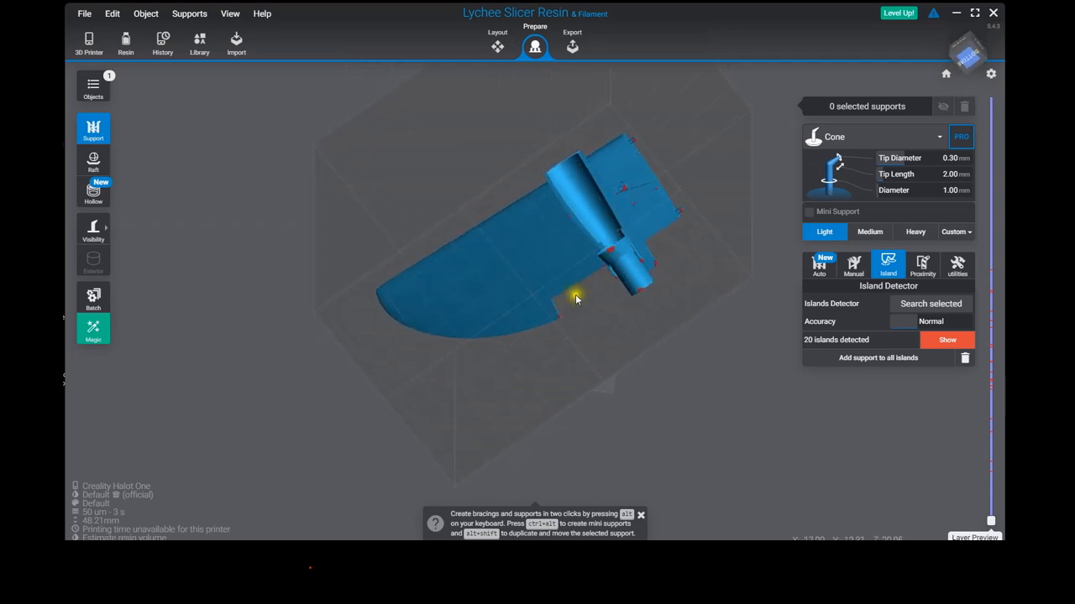
scroll(559, 322, "up", 6)
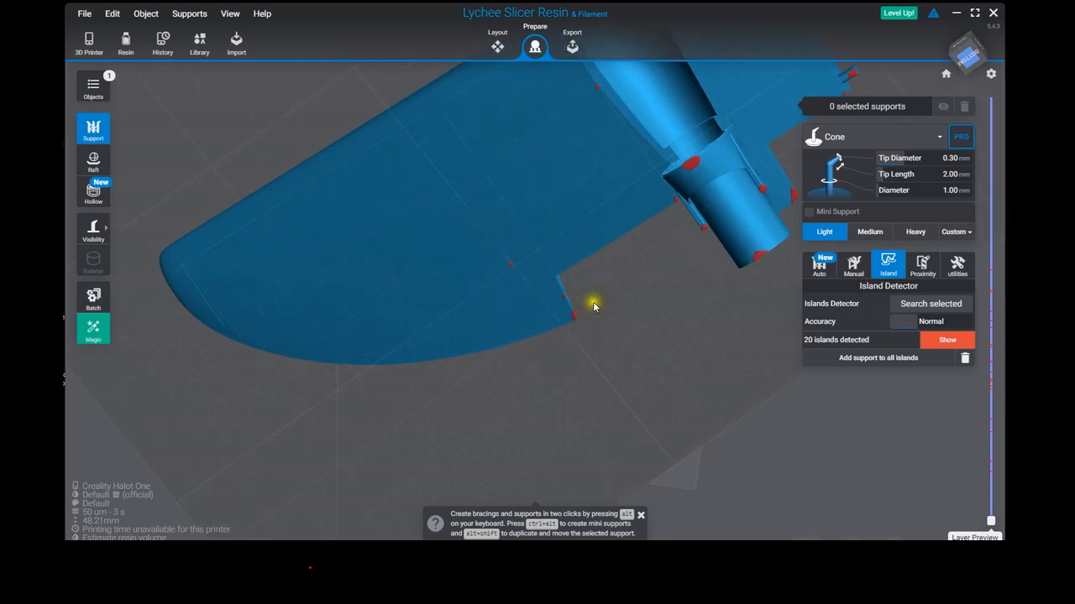
scroll(641, 309, "down", 1)
scroll(642, 302, "down", 1)
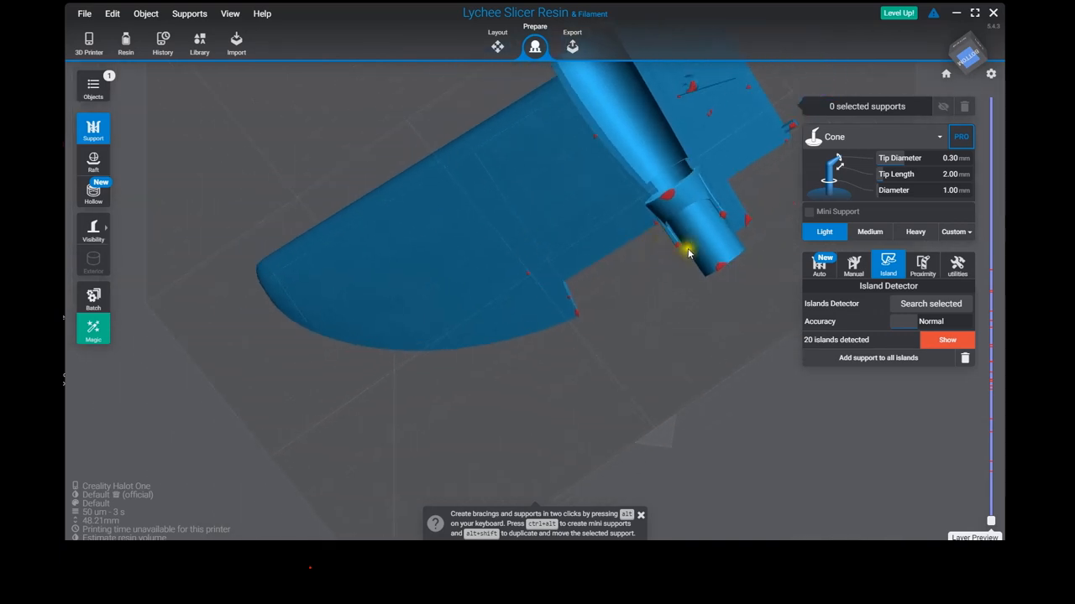
right_click_drag(763, 194, 683, 321)
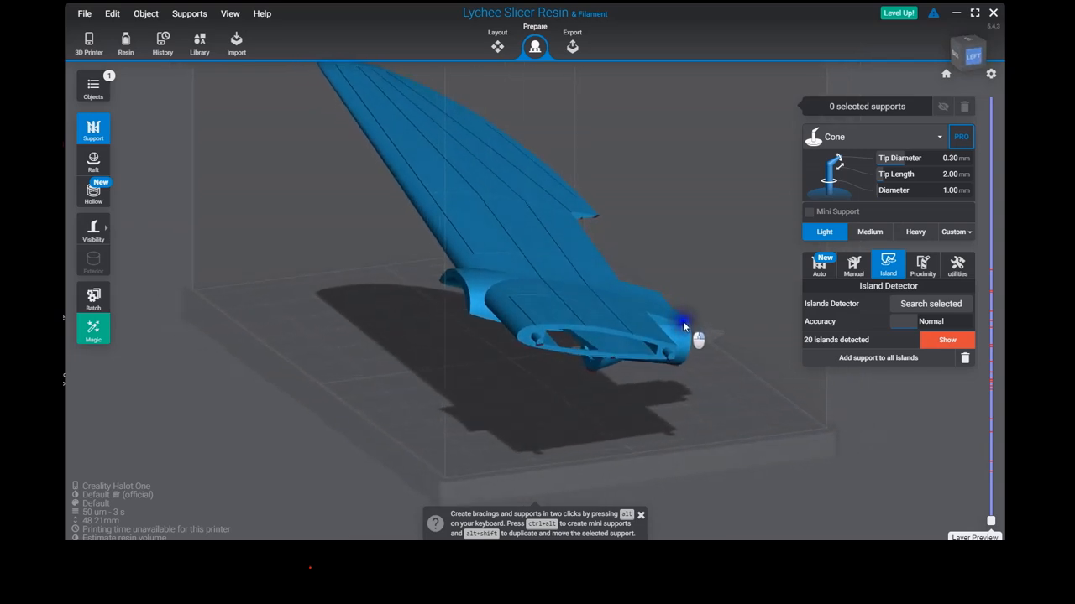
left_click(682, 321)
- Rotate the wing freehand in the layout to about 51° in X, -4.3° in Y and -185.5° in Z
left_click(498, 47)
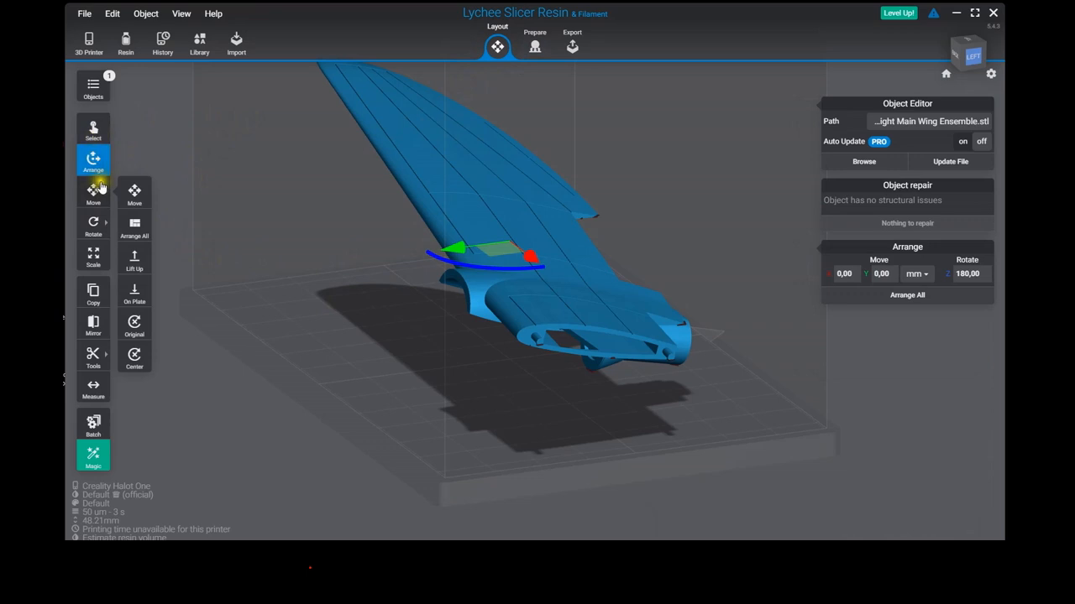
left_click(94, 222)
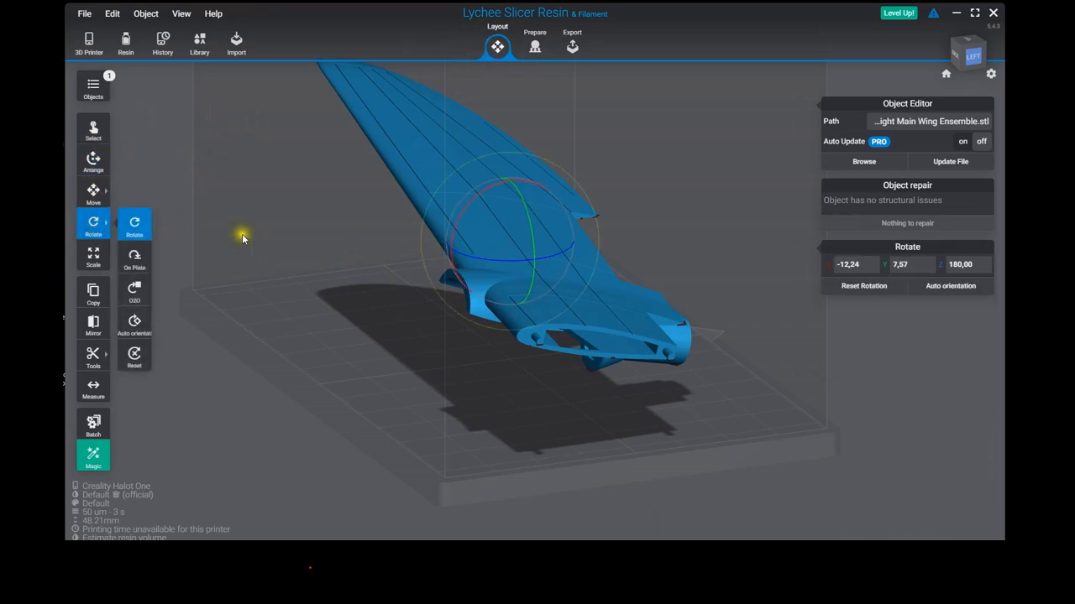
left_click_drag(504, 189, 454, 300)
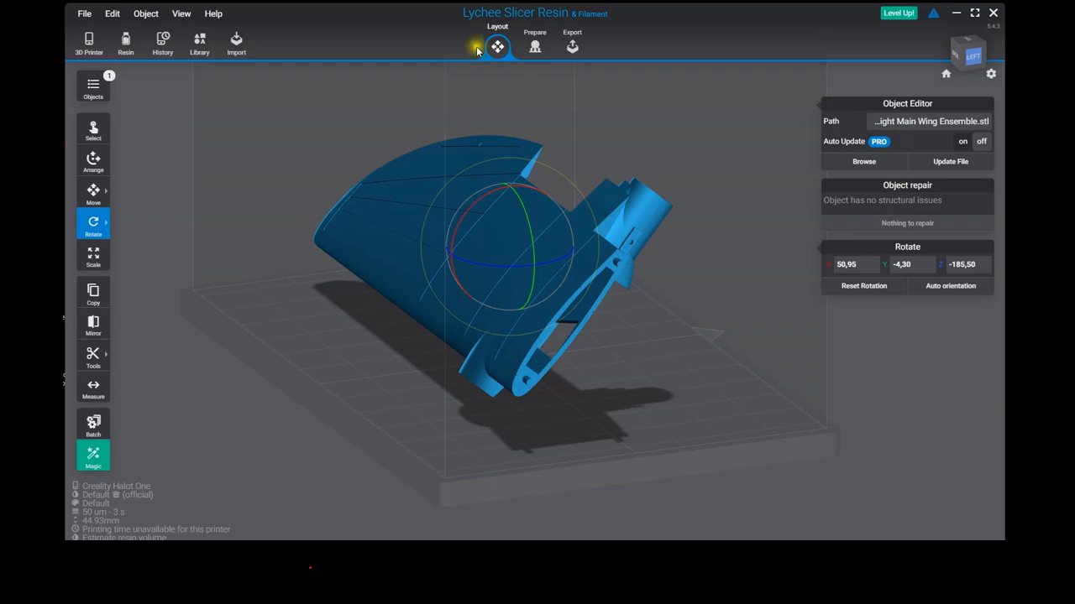
- Search the steeply rotated wing for islands at Normal accuracy and examine its underside and upper surface
left_click(538, 48)
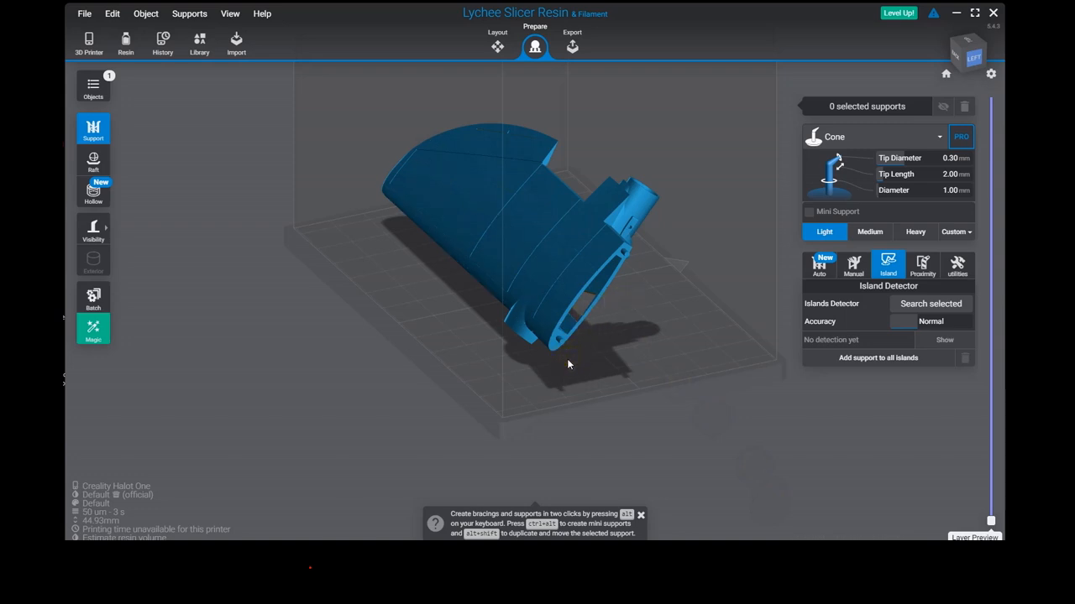
left_click(927, 307)
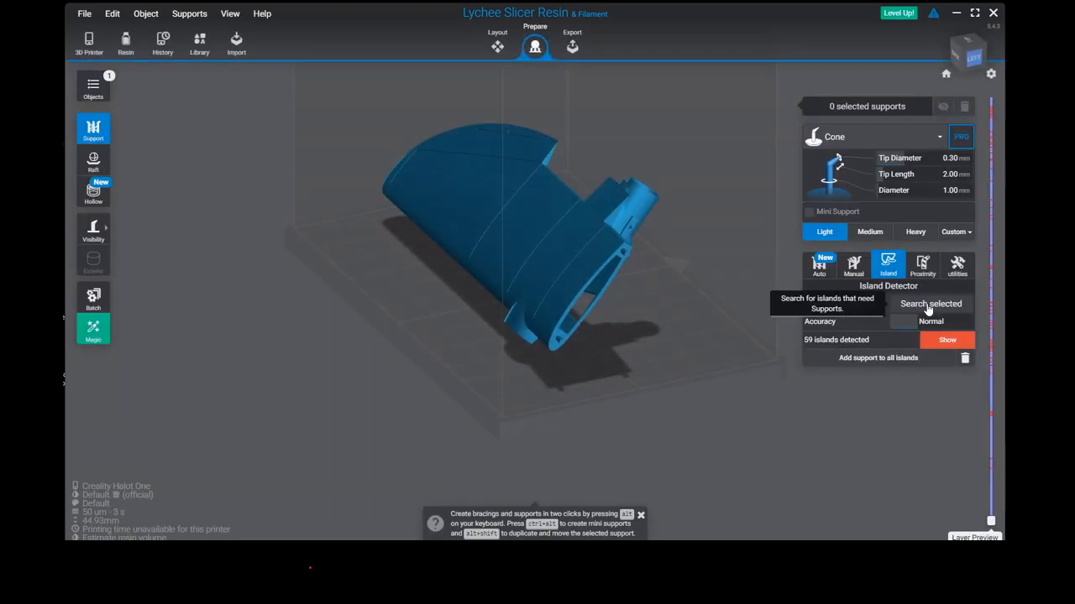
right_click_drag(612, 327, 399, 270)
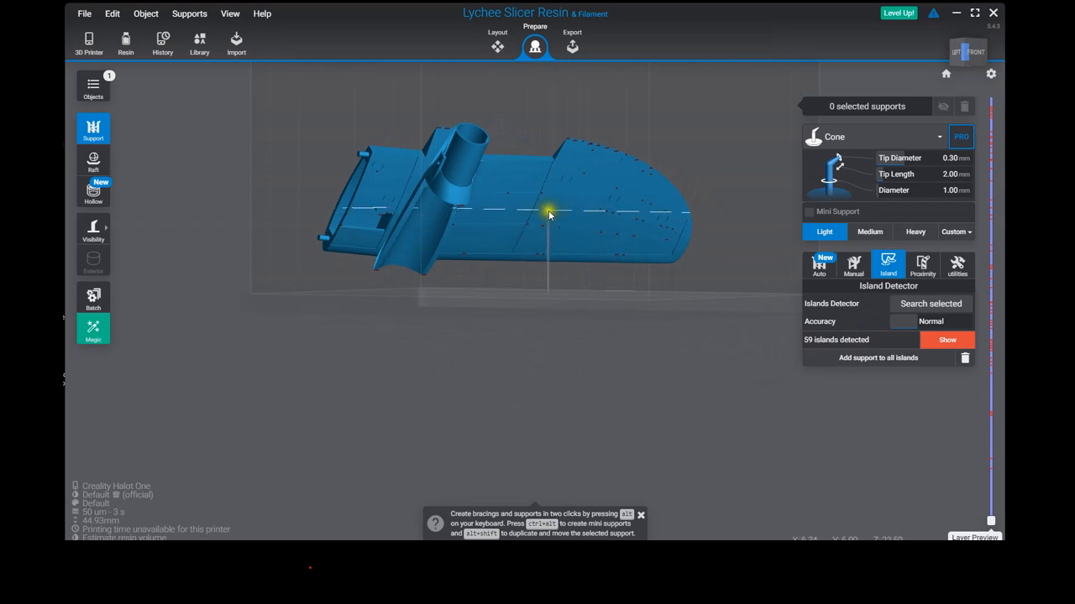
right_click_drag(587, 235, 759, 286)
mouse_move(998, 534)
left_mouse_down()
mouse_move(991, 106)
mouse_move(990, 521)
left_mouse_up()
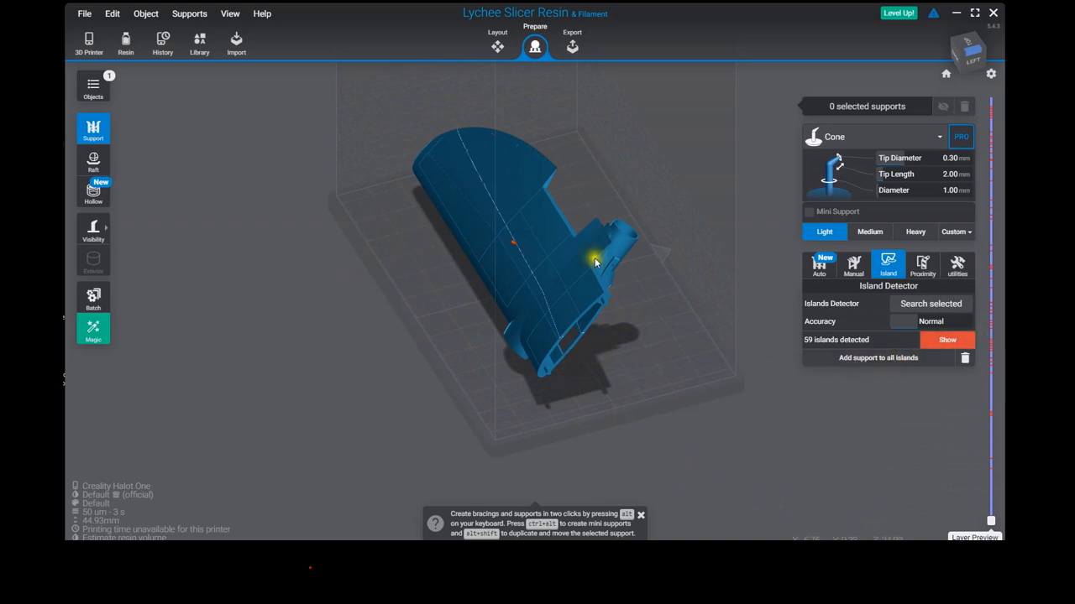
- Return to the layout and apply automatic orientation to the freehand-rotated wing
left_click(498, 46)
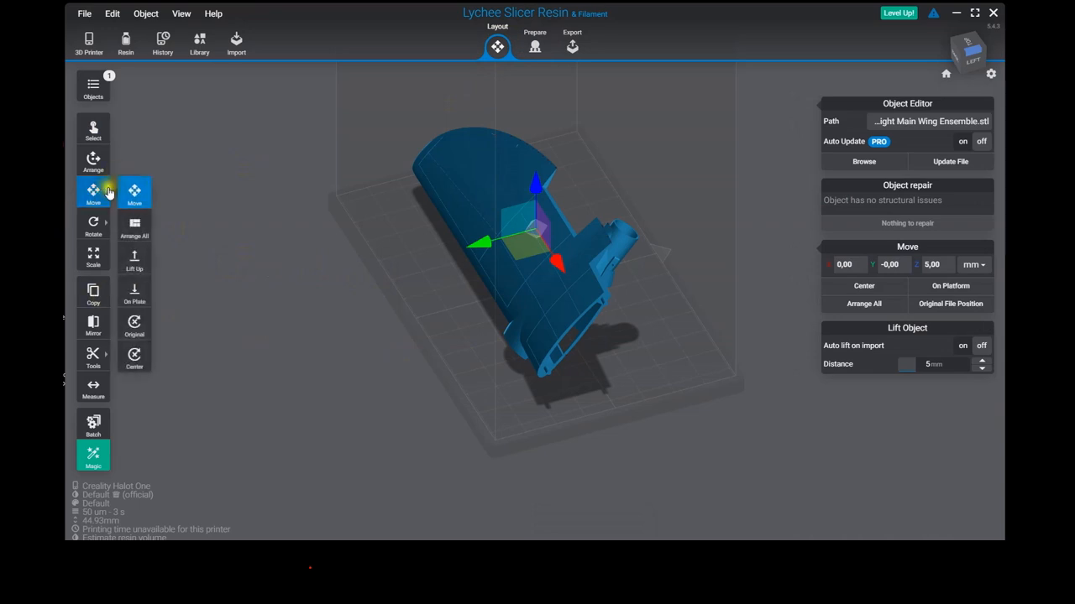
left_click(96, 227)
left_click(96, 228)
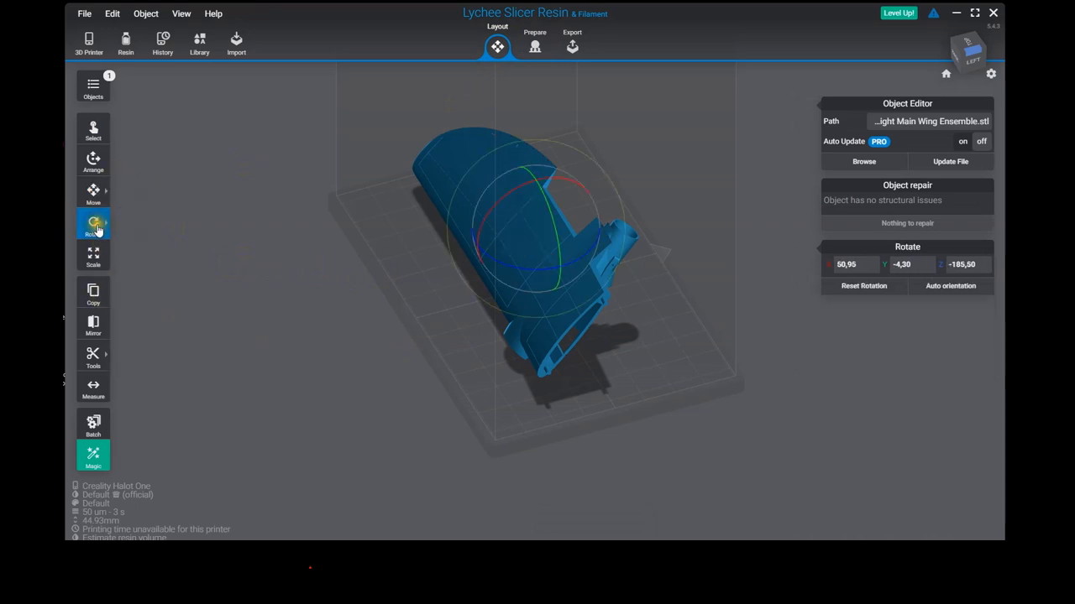
left_click(98, 225)
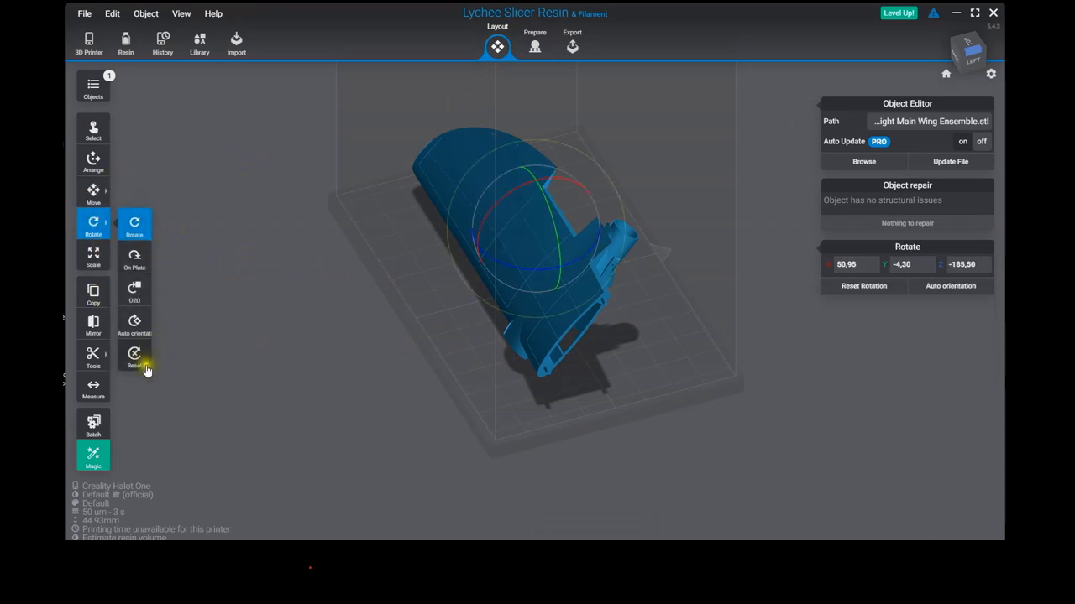
left_click(136, 325)
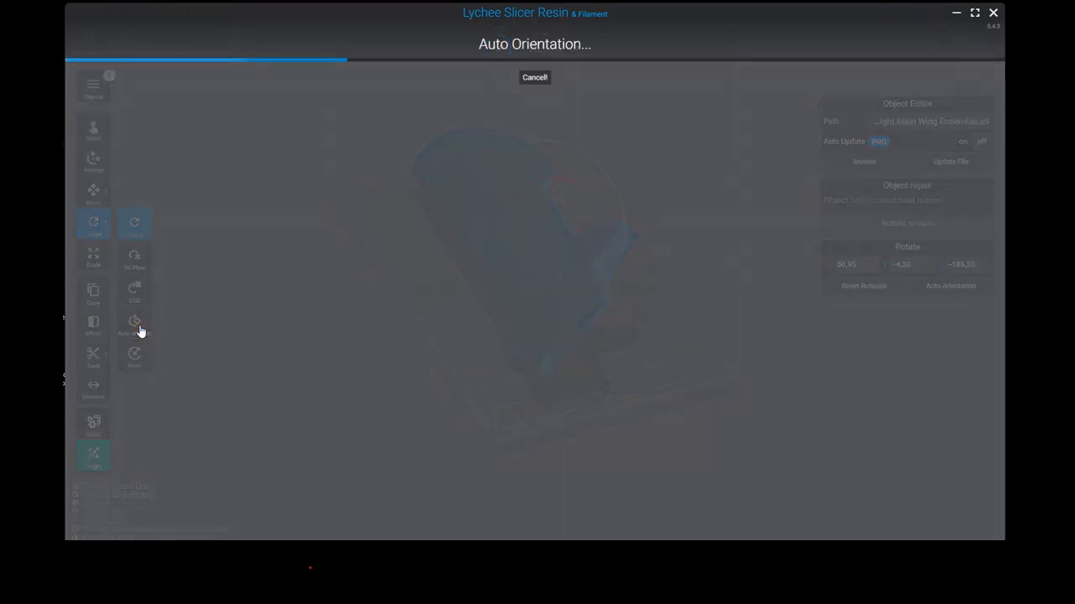
left_click_drag(520, 339, 600, 294)
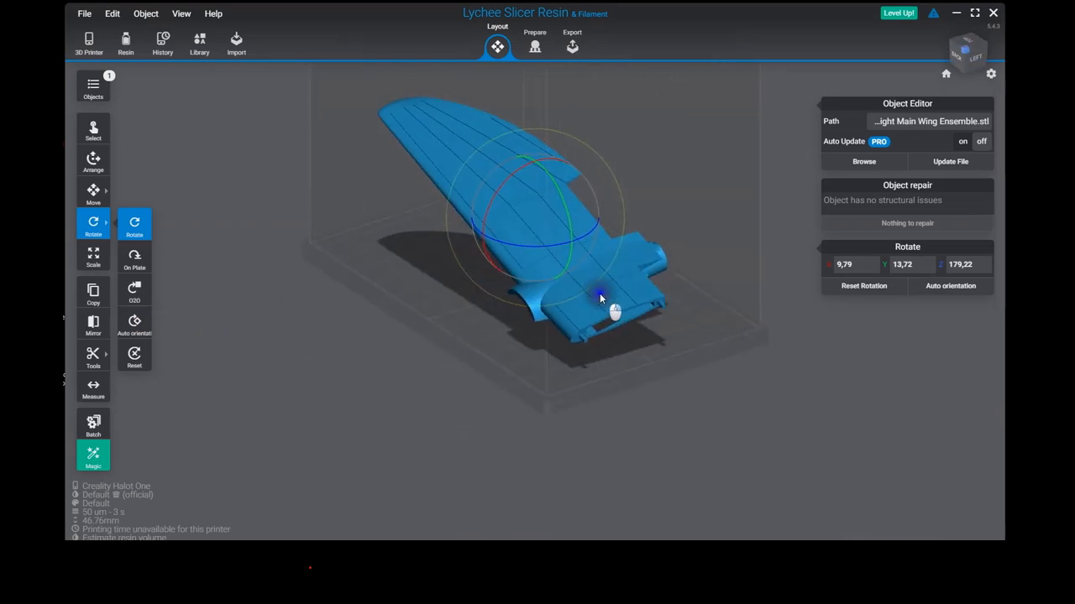
- Search the reoriented wing for islands at Normal accuracy and examine it from several oblique views
left_click(535, 46)
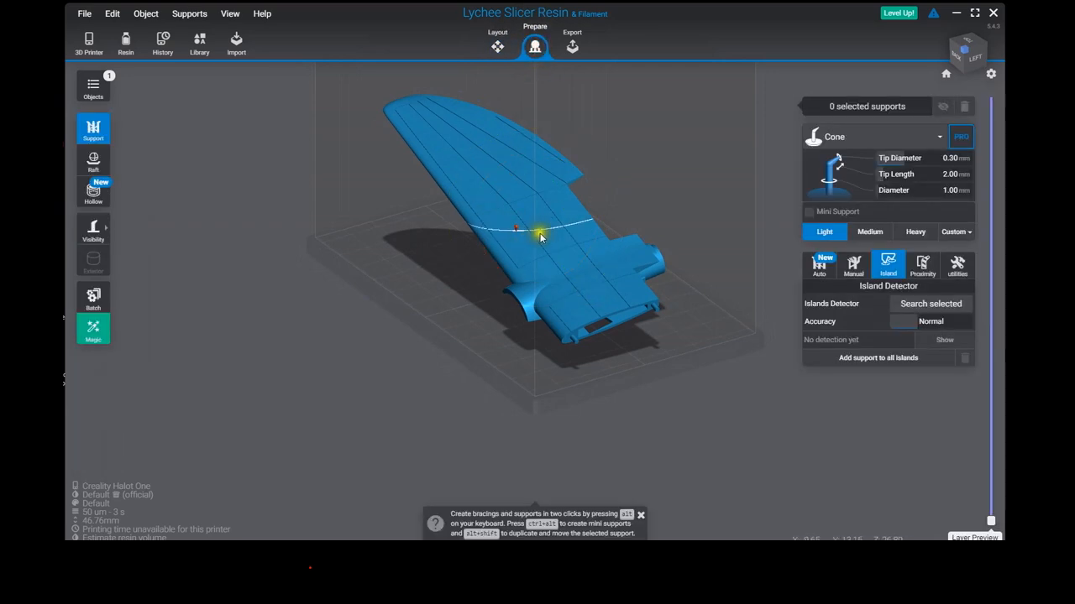
left_click(932, 304)
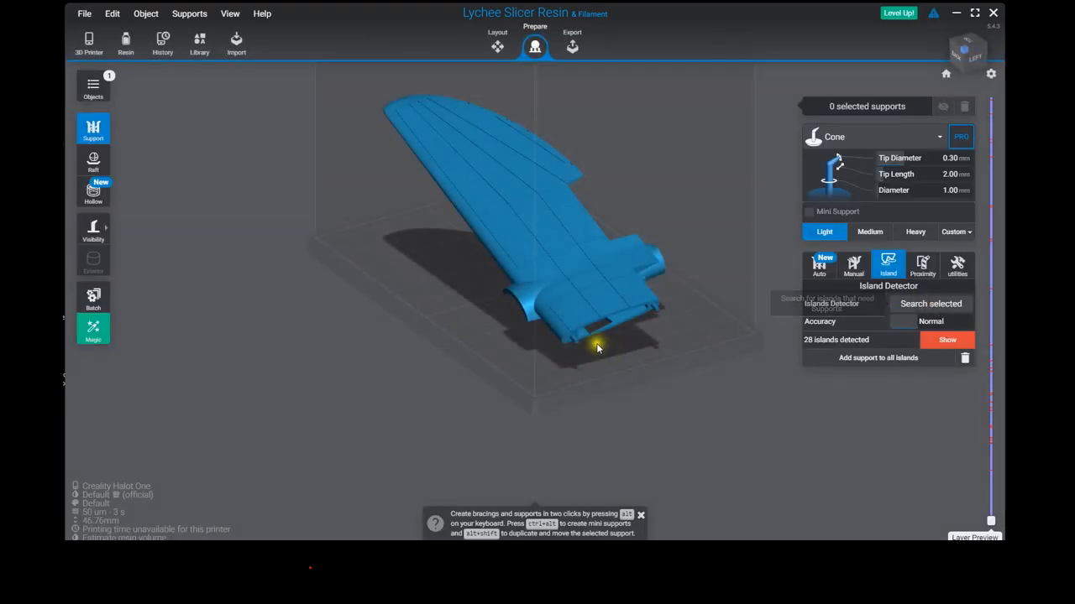
left_click_drag(540, 328, 595, 309)
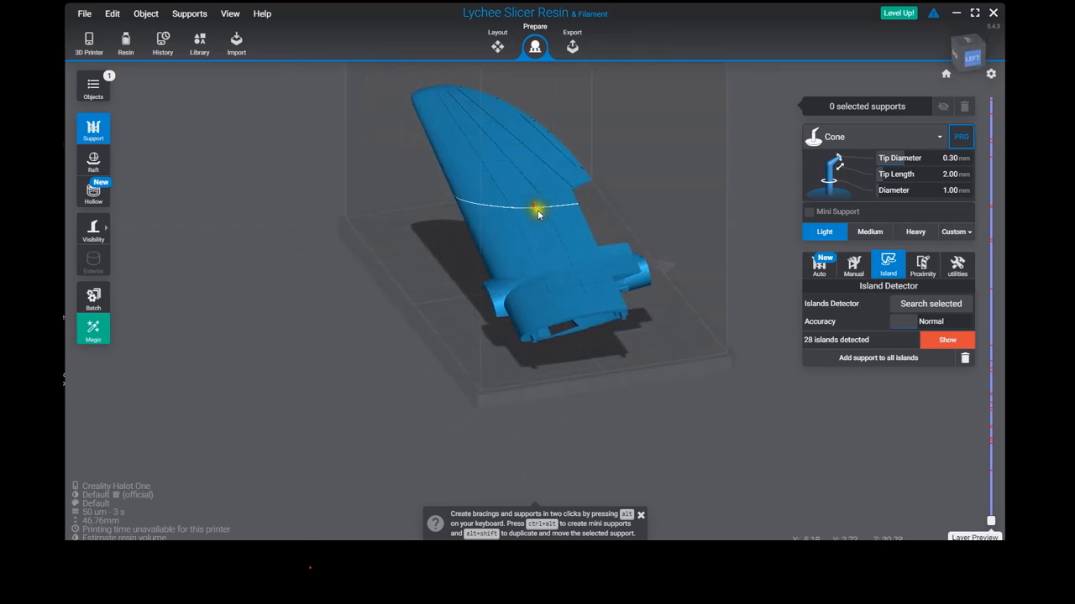
left_click_drag(557, 230, 600, 227)
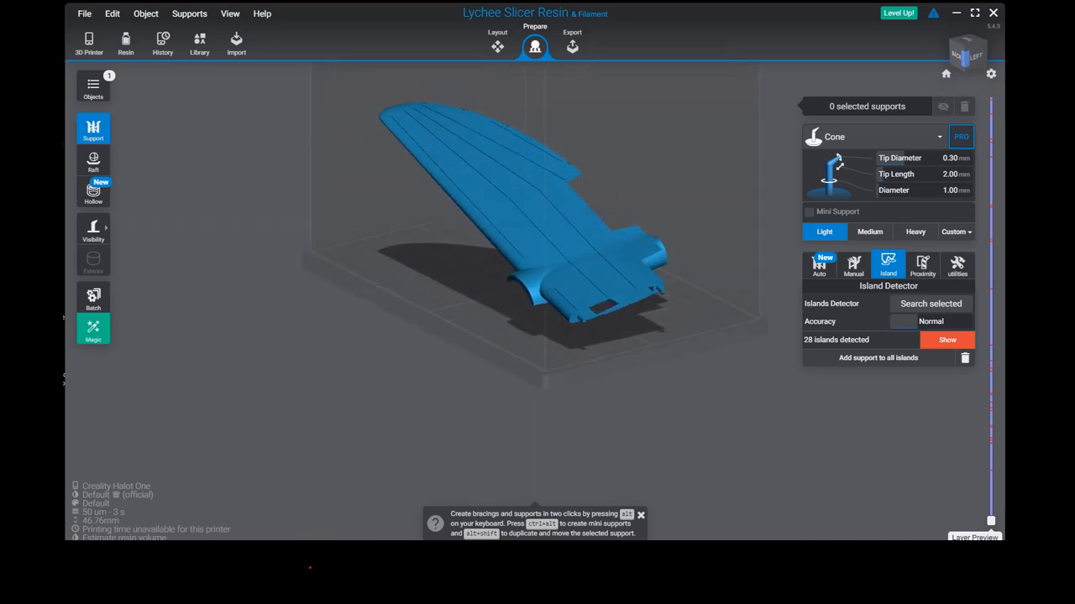
mouse_move(992, 523)
left_mouse_down()
mouse_move(992, 96)
mouse_move(992, 522)
left_mouse_up()
left_click_drag(574, 367, 552, 384)
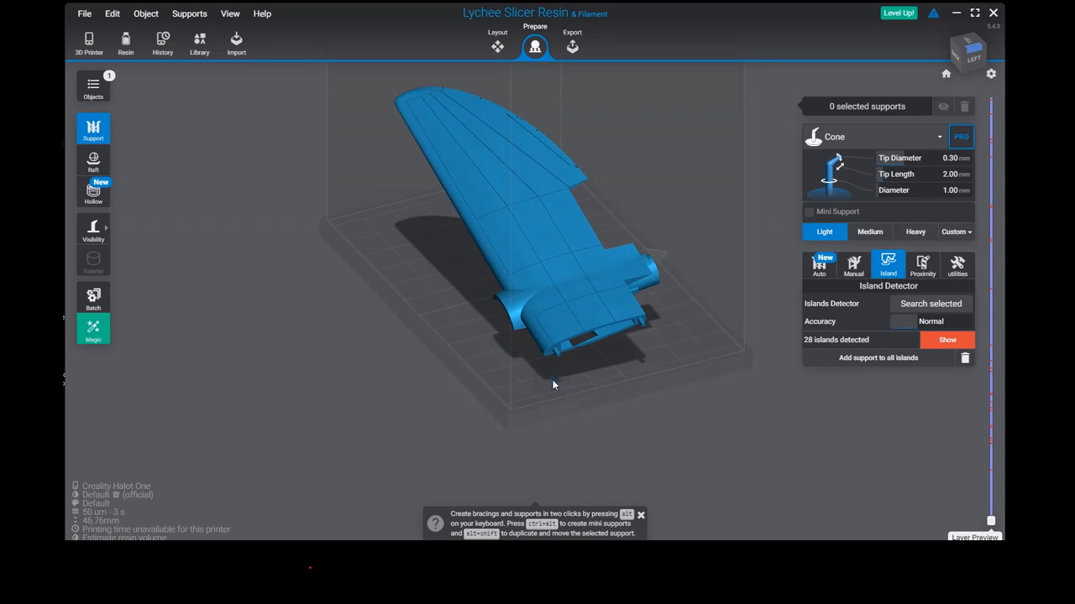
left_click_drag(537, 341, 577, 332)
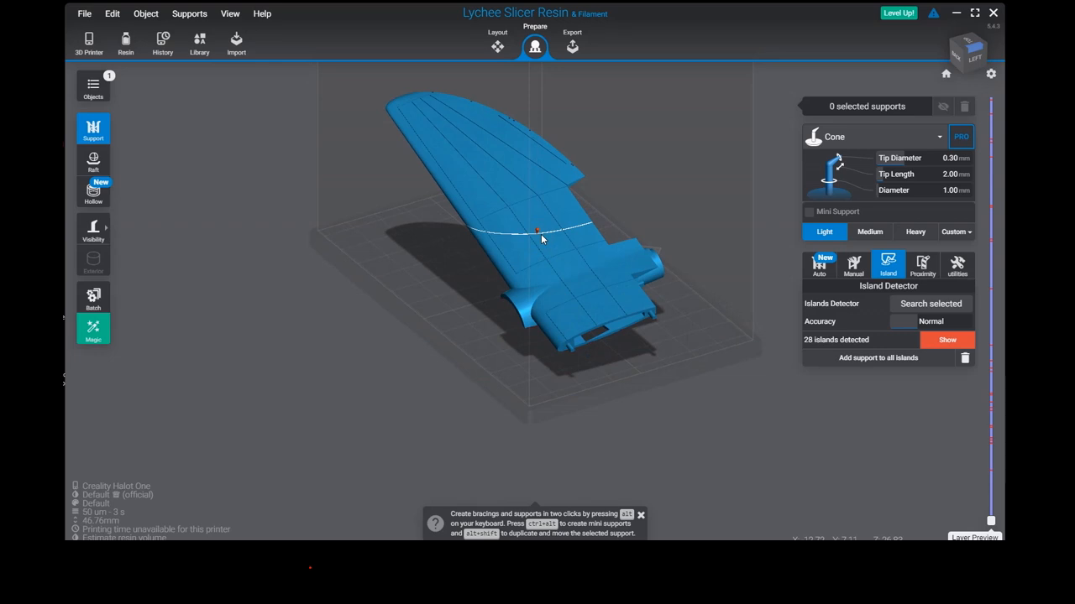
left_click(514, 216)
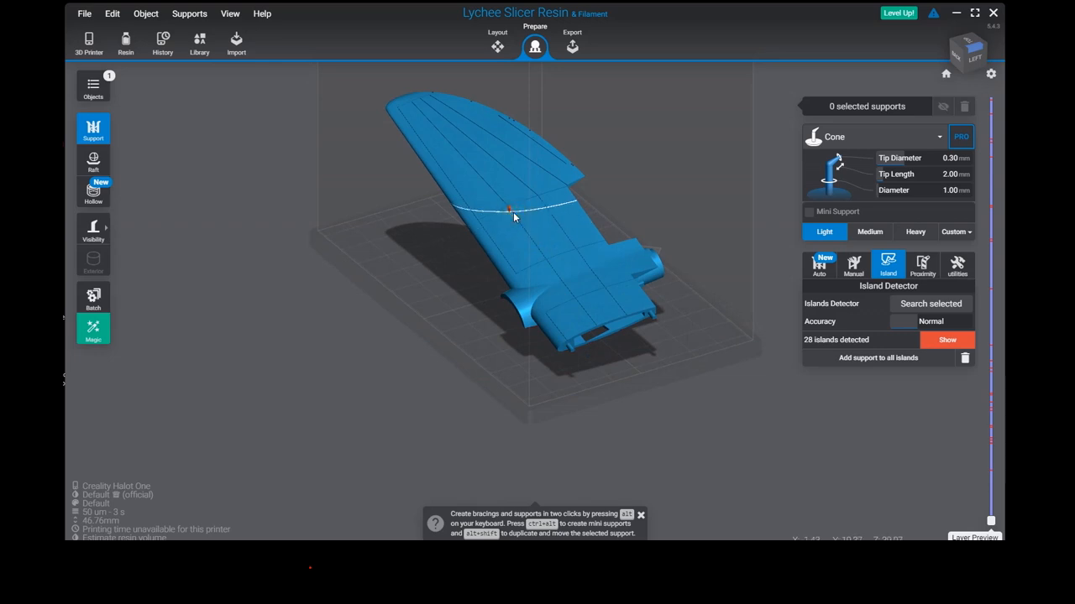
- Delete the wing from the layout and import Right Main Wing Ensemble.stl again from the Scene3 Right folder
left_click(496, 46)
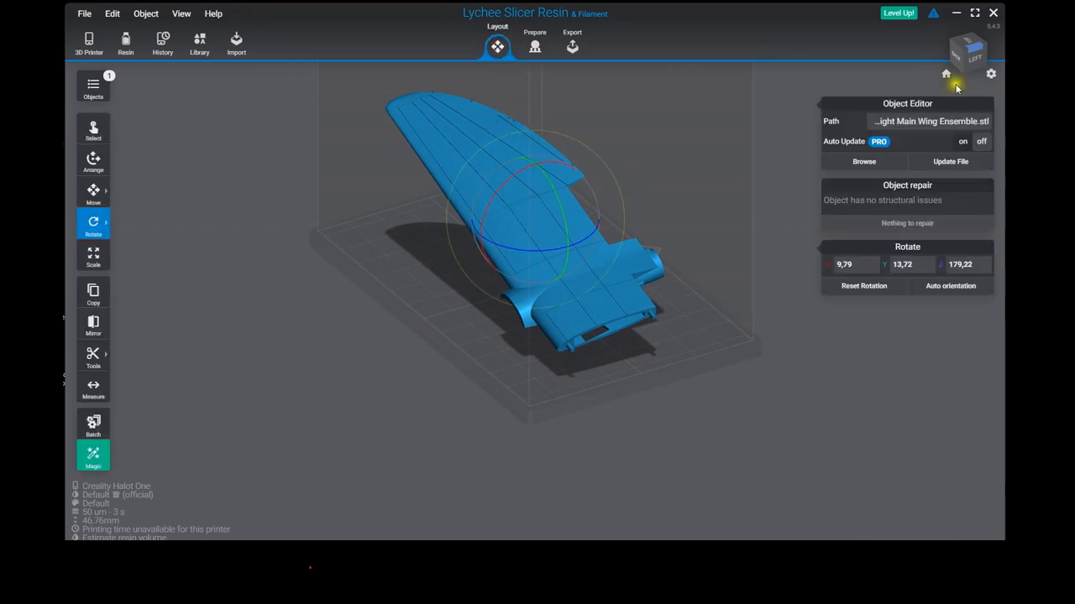
key("Delete")
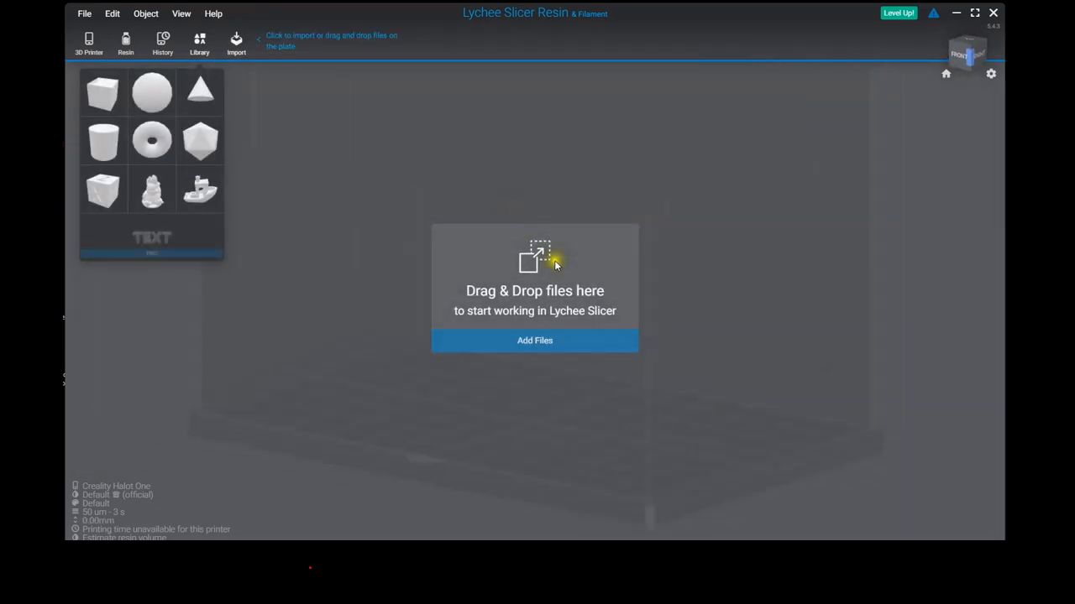
left_click(530, 344)
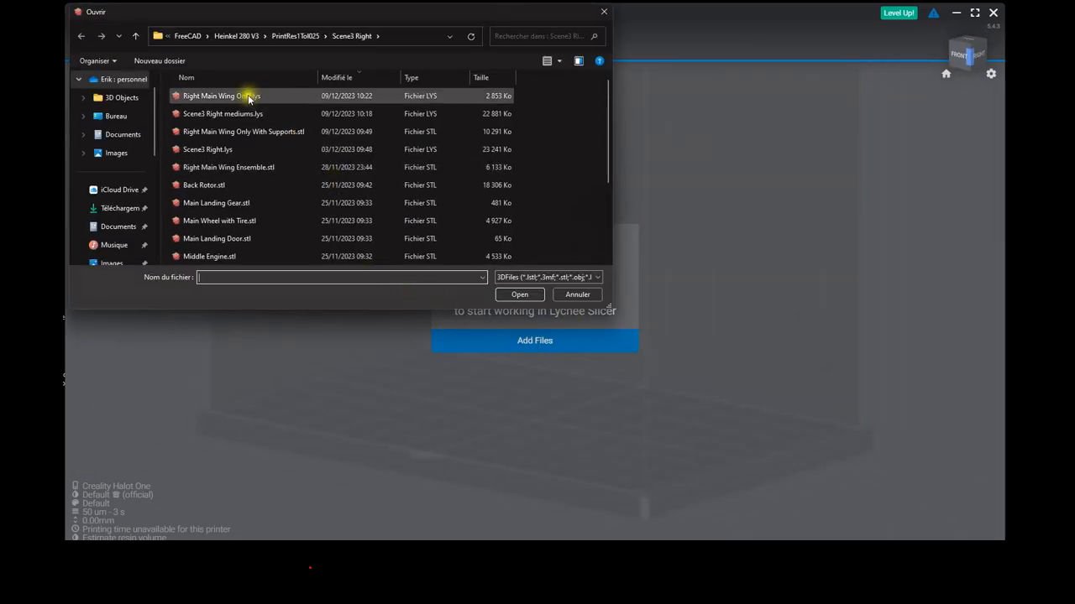
left_click(237, 167)
left_click(519, 294)
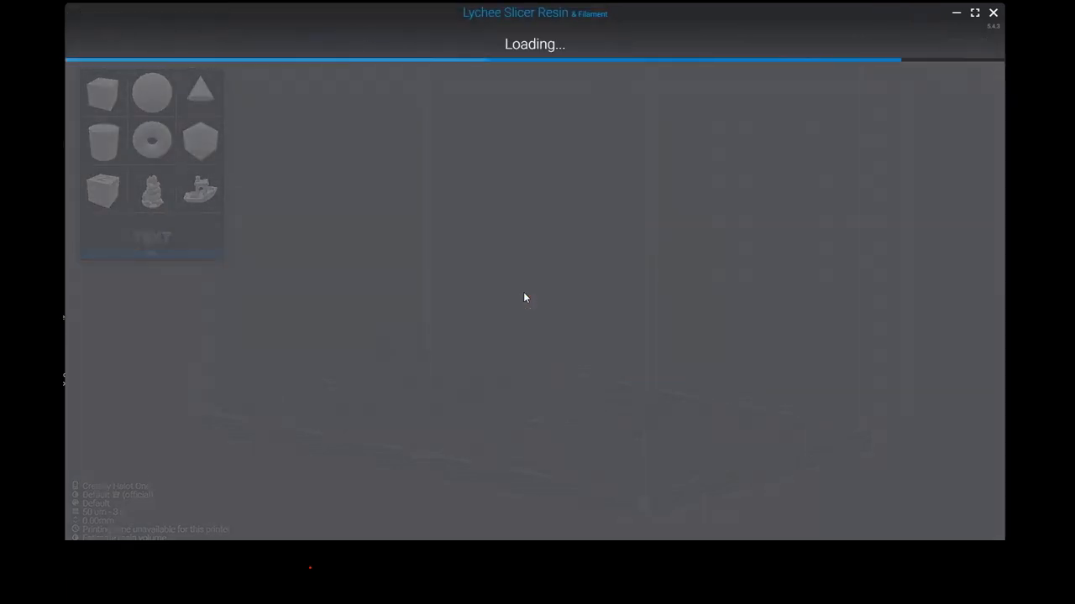
- Select the freshly imported wing and apply automatic orientation to it
left_click(512, 354)
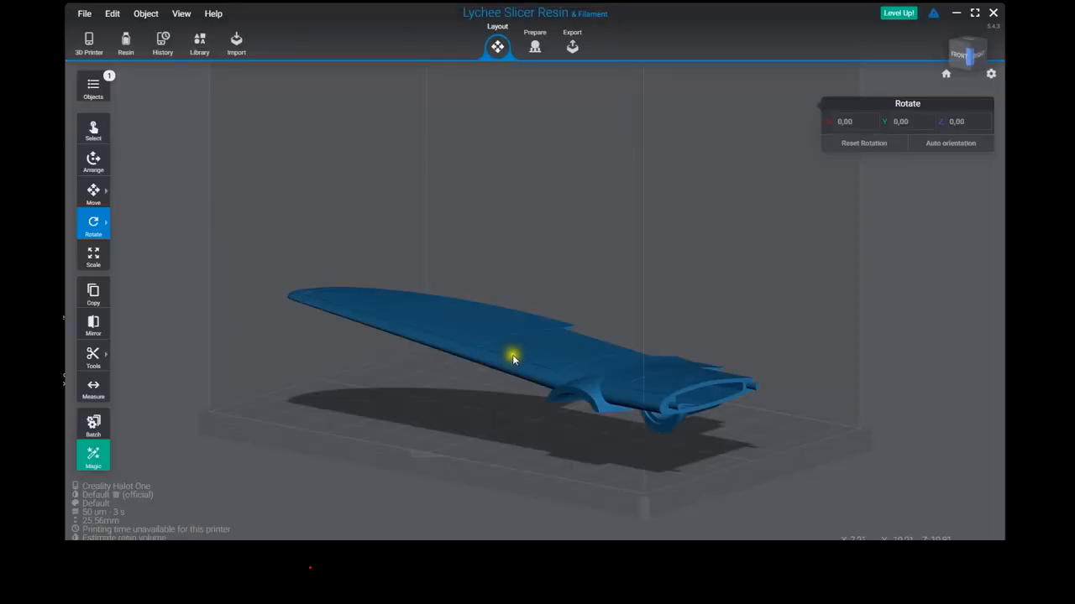
left_click(99, 238)
left_click(135, 328)
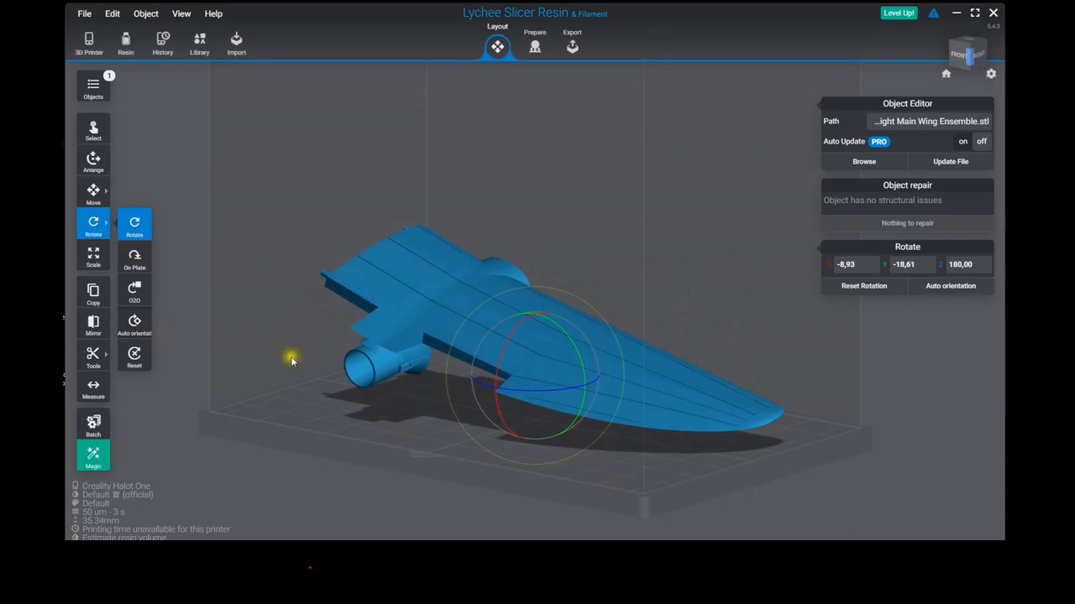
right_click_drag(817, 416, 379, 419)
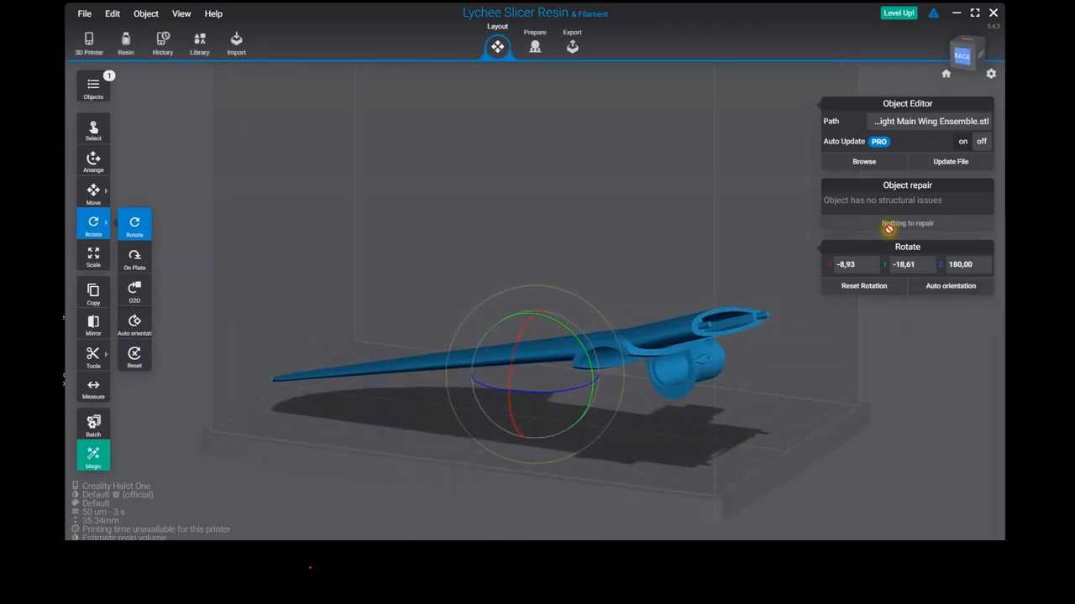
- Search the newly imported wing for islands at Normal accuracy and examine its underside from tip to root
left_click(531, 42)
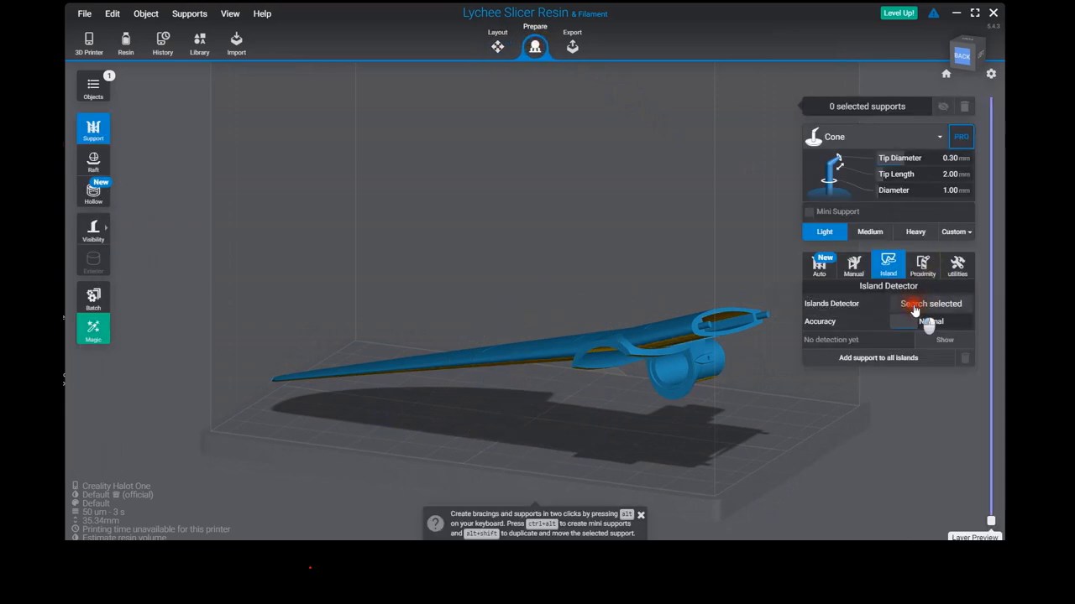
left_click(915, 308)
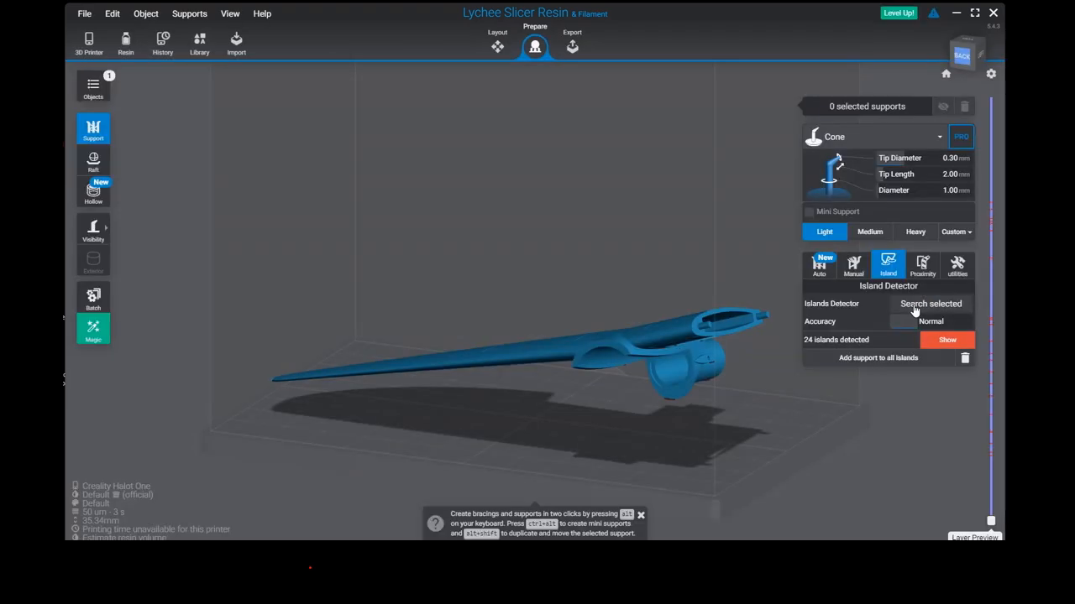
left_click_drag(624, 375, 621, 238)
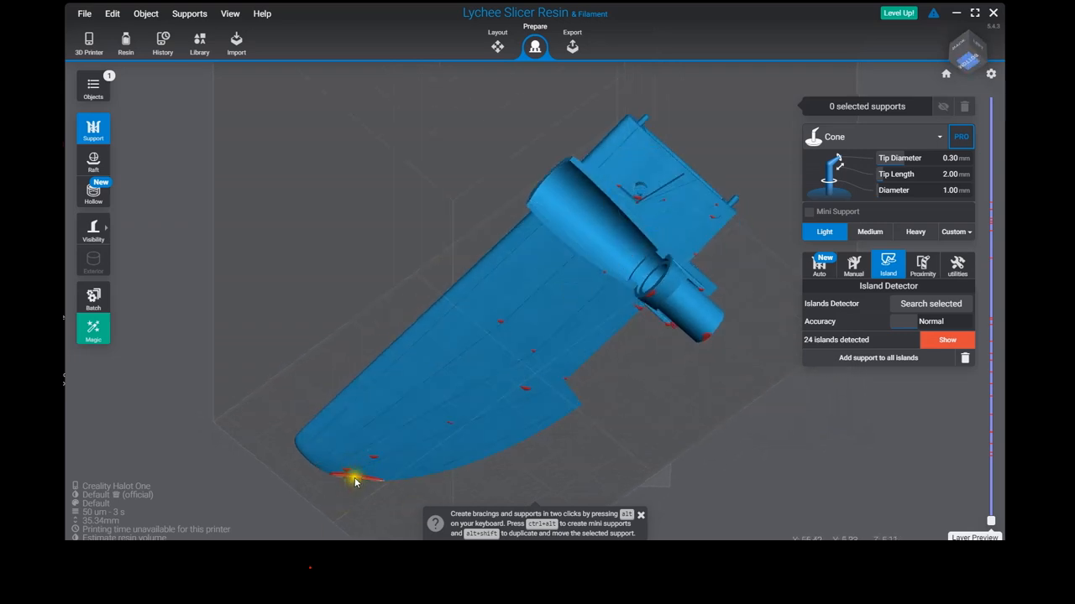
left_click_drag(777, 202, 741, 350)
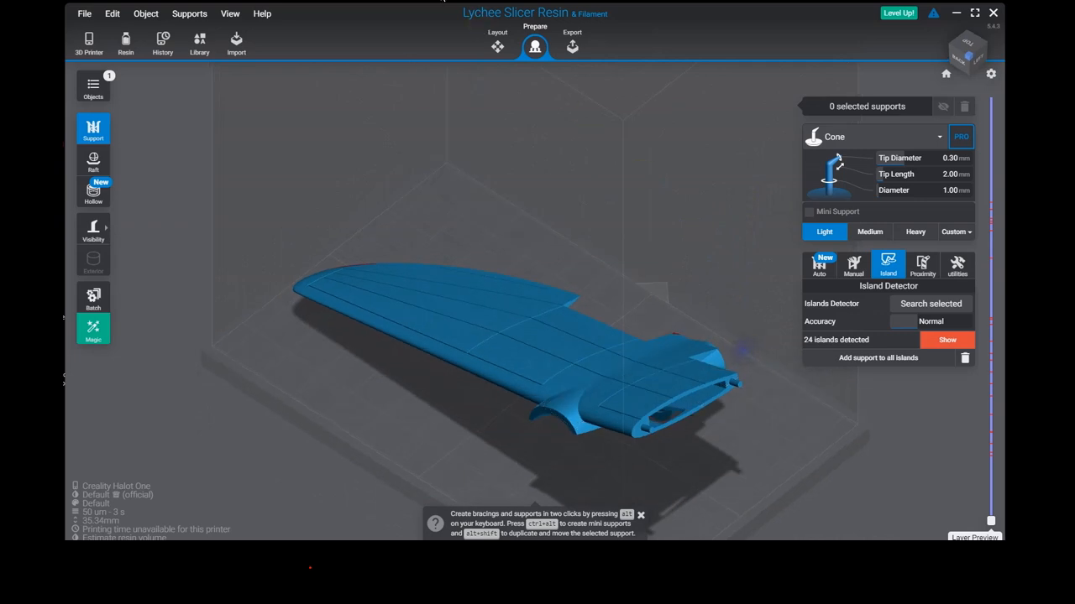
- Return the wing to the layout stage and apply automatic orientation to it again
left_click(497, 46)
left_click(94, 223)
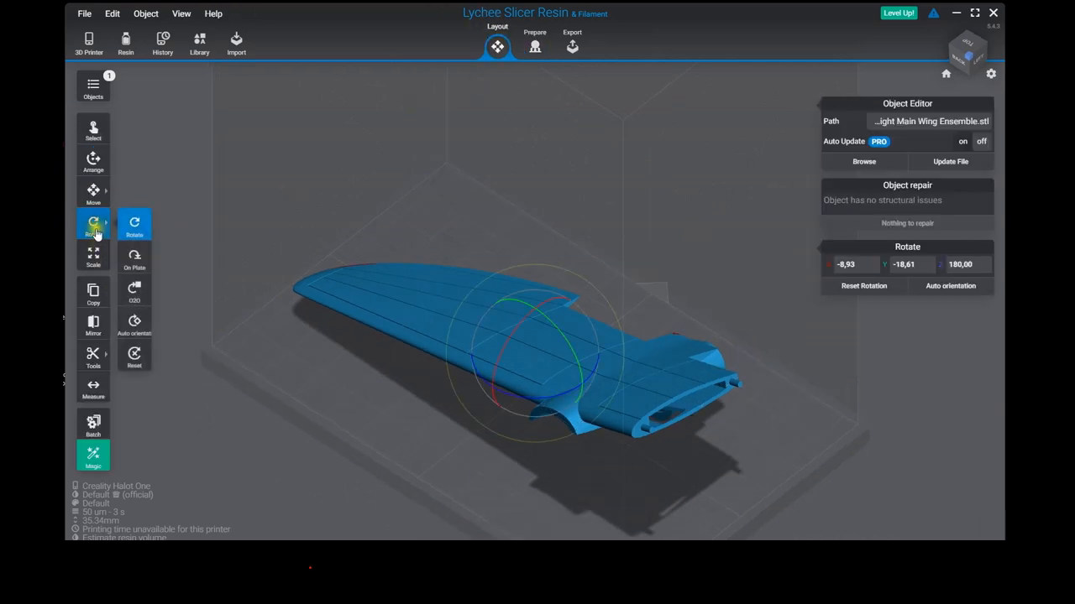
left_click(137, 325)
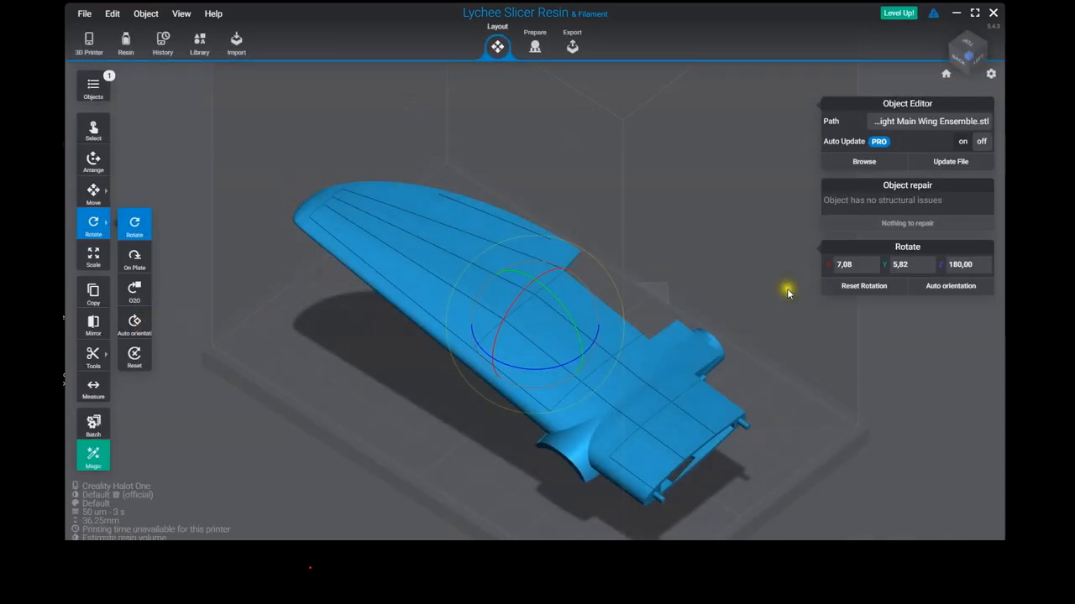
- Search the reoriented wing for islands at Normal accuracy and view the result from a lower oblique angle
left_click(534, 46)
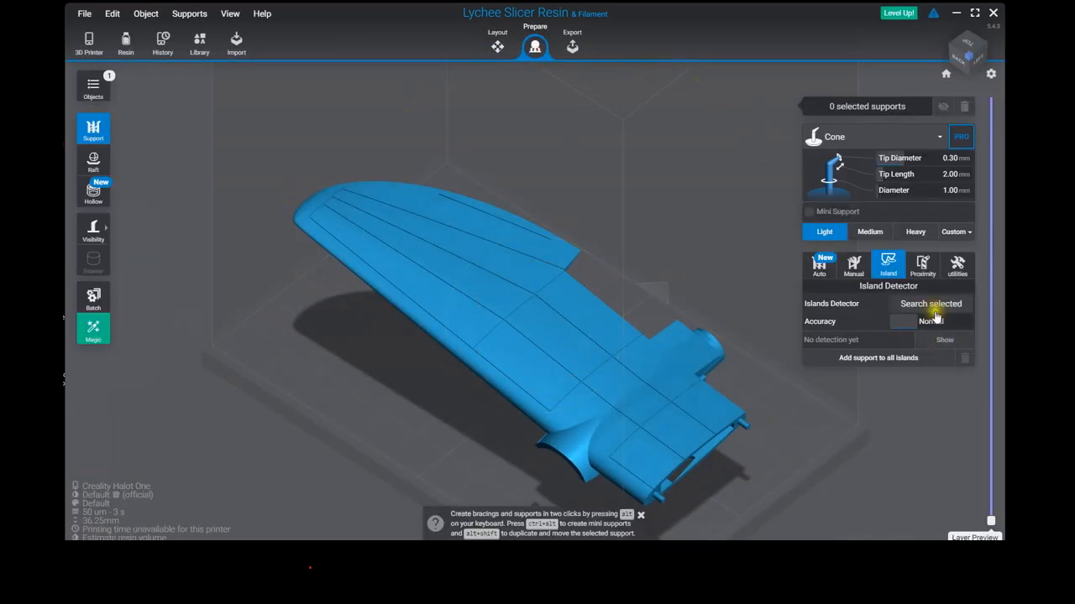
left_click(930, 305)
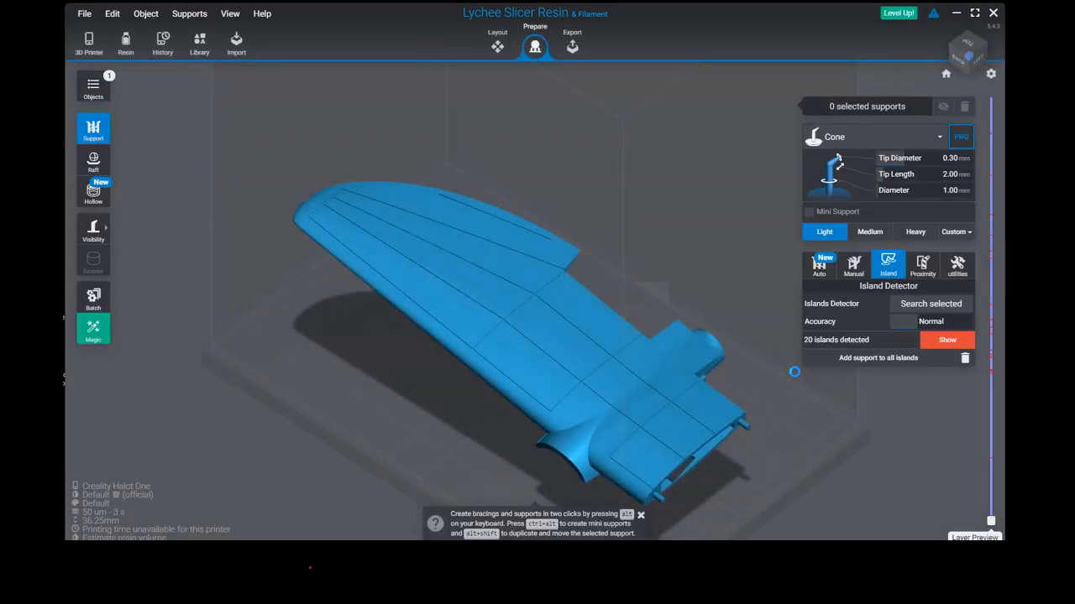
right_click_drag(746, 446, 715, 445)
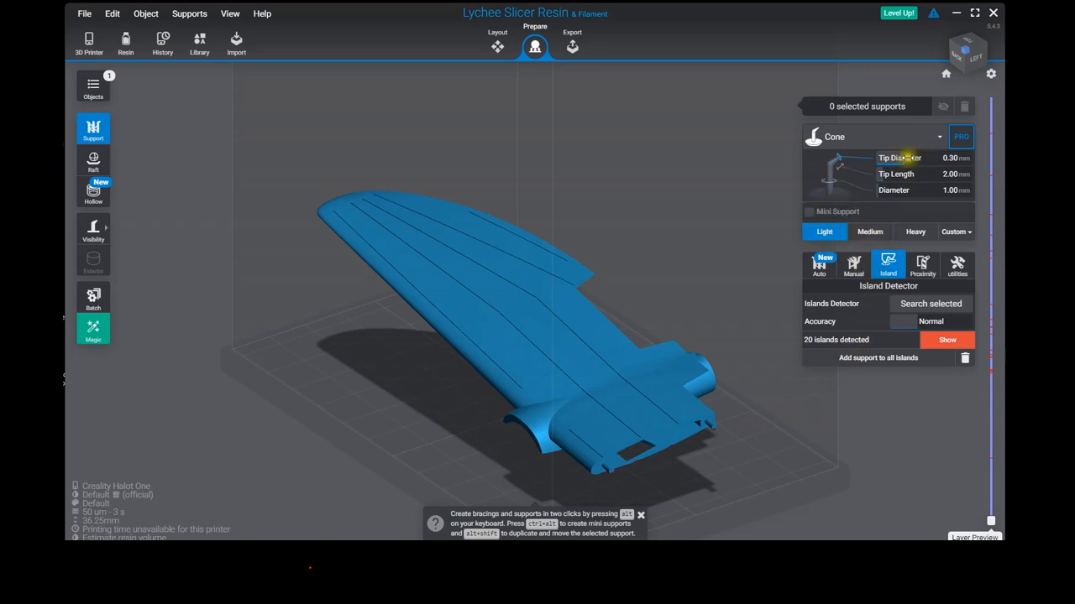
- Compare the tip diameter, tip length and diameter values of the Light, Medium and Heavy support presets
left_click(873, 235)
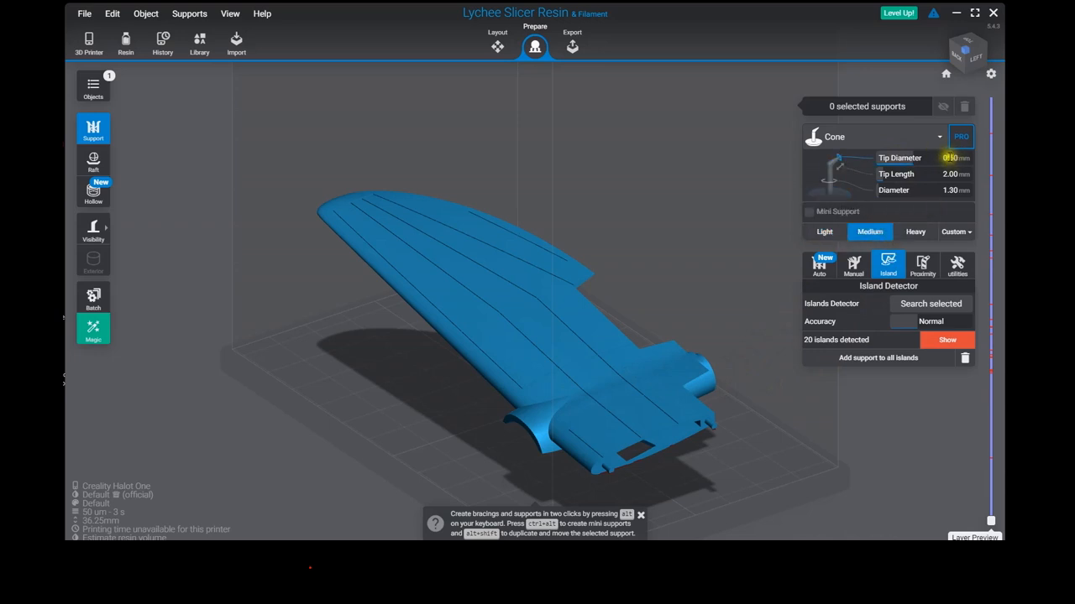
left_click(825, 232)
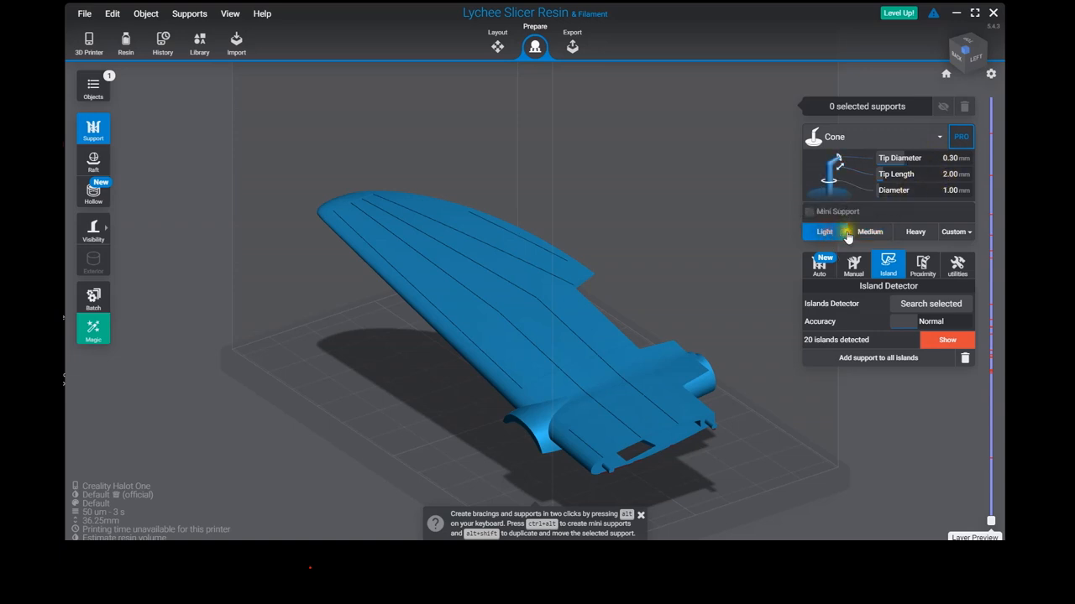
left_click(873, 234)
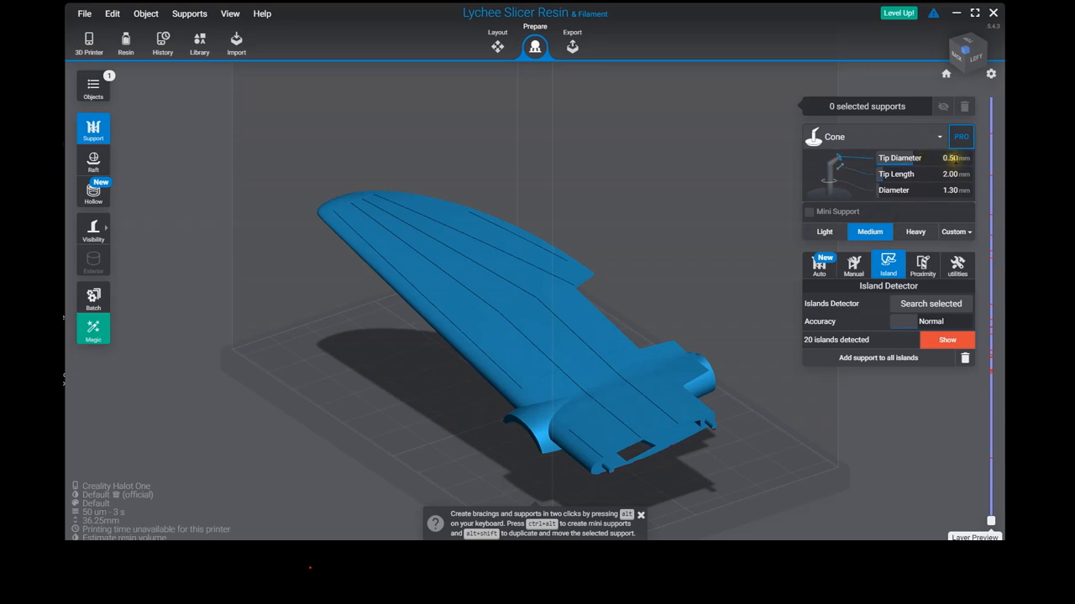
left_click(916, 234)
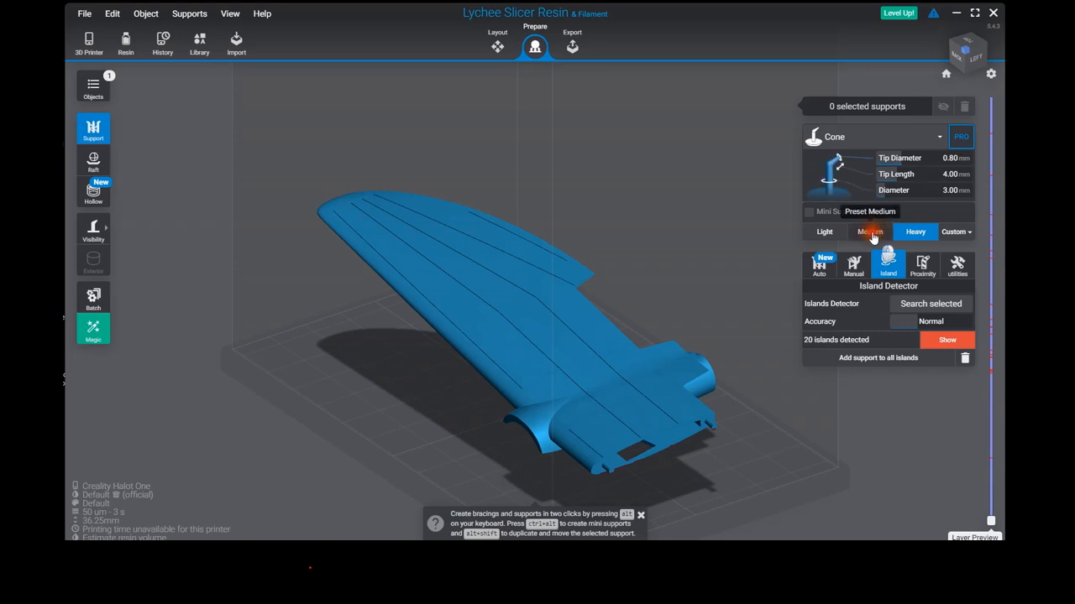
left_click(872, 232)
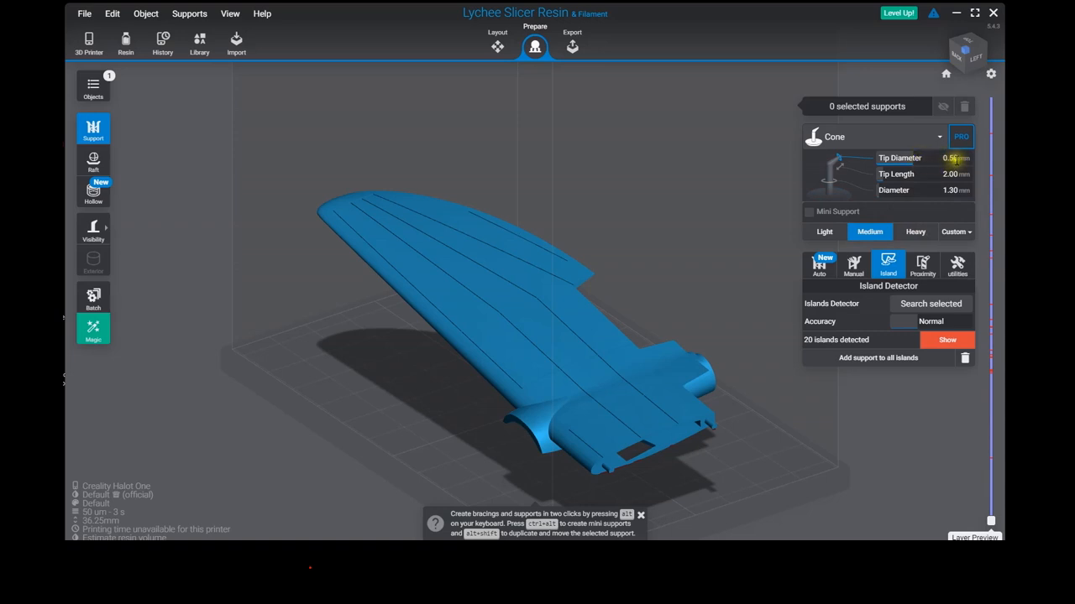
left_click(825, 232)
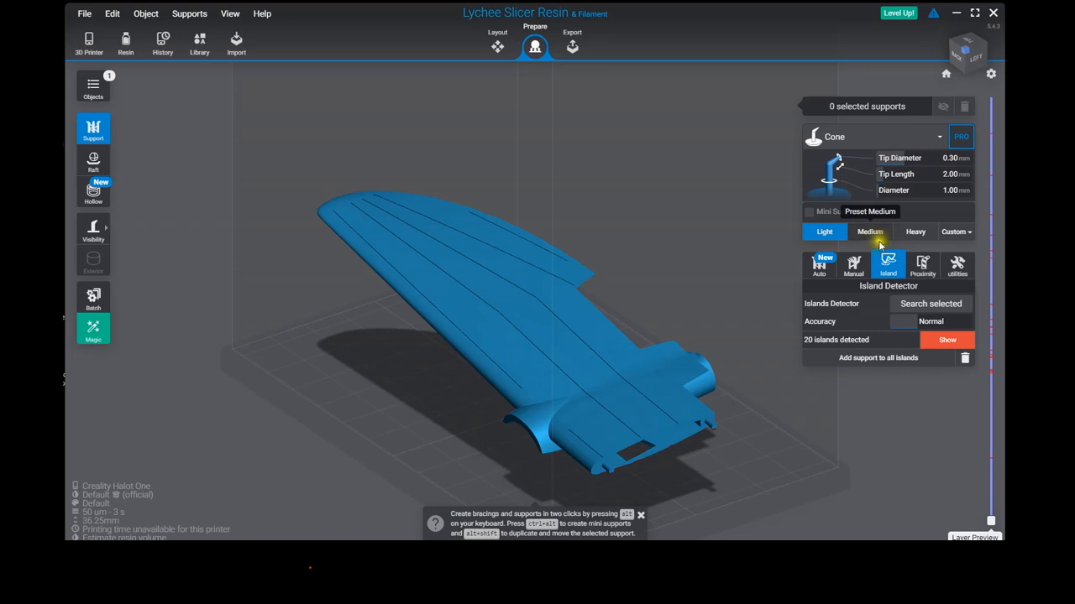
- Choose the Medium support preset and add supports to all detected islands on the wing
scroll(630, 438, "down", 1)
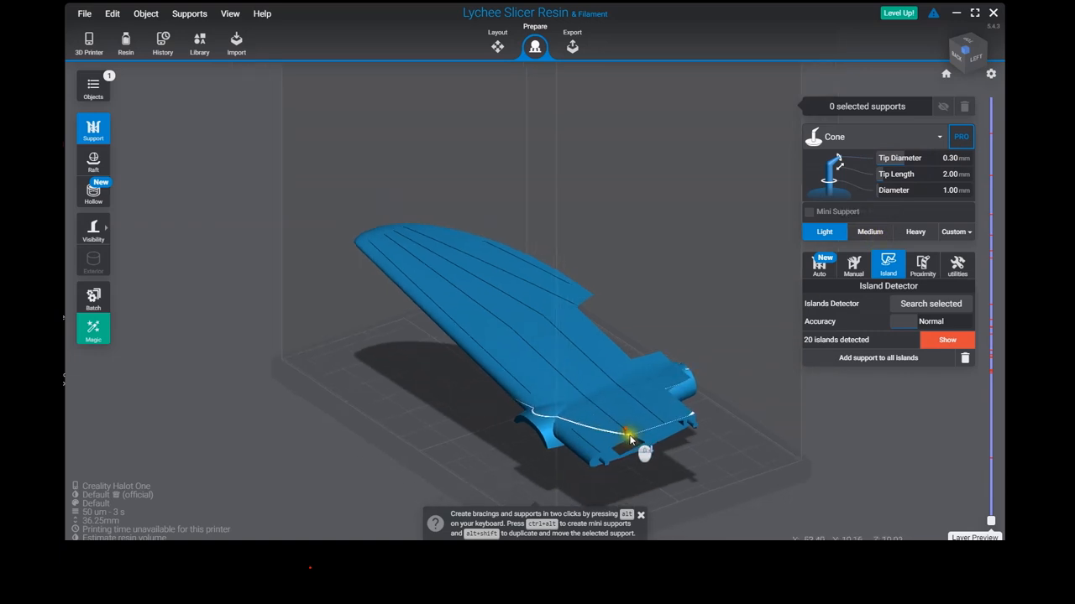
scroll(629, 438, "down", 2)
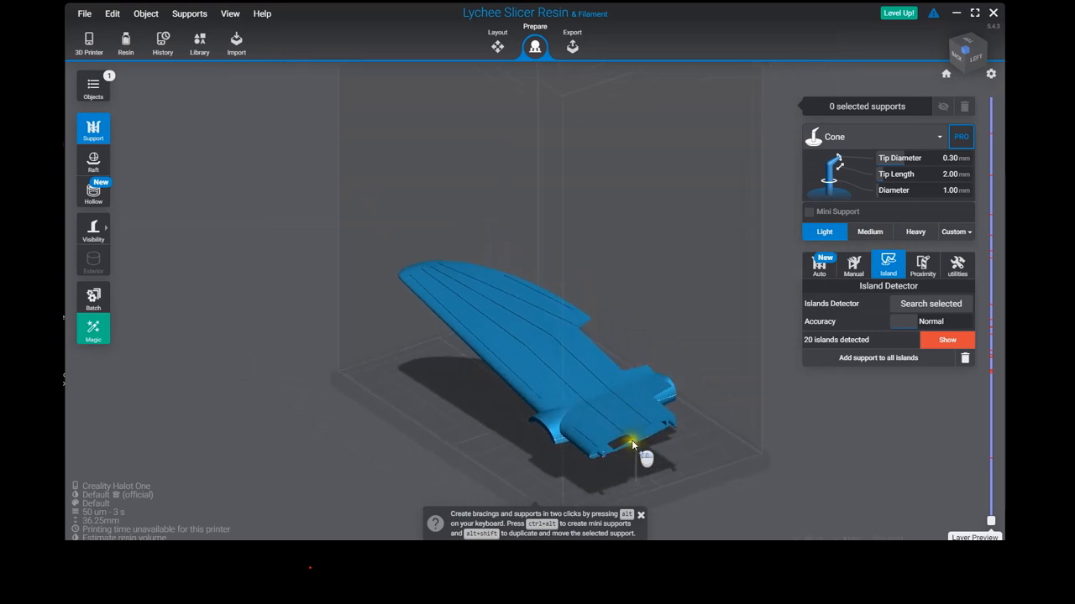
scroll(640, 454, "up", 2)
middle_click_drag(736, 398, 716, 301)
scroll(635, 348, "down", 2)
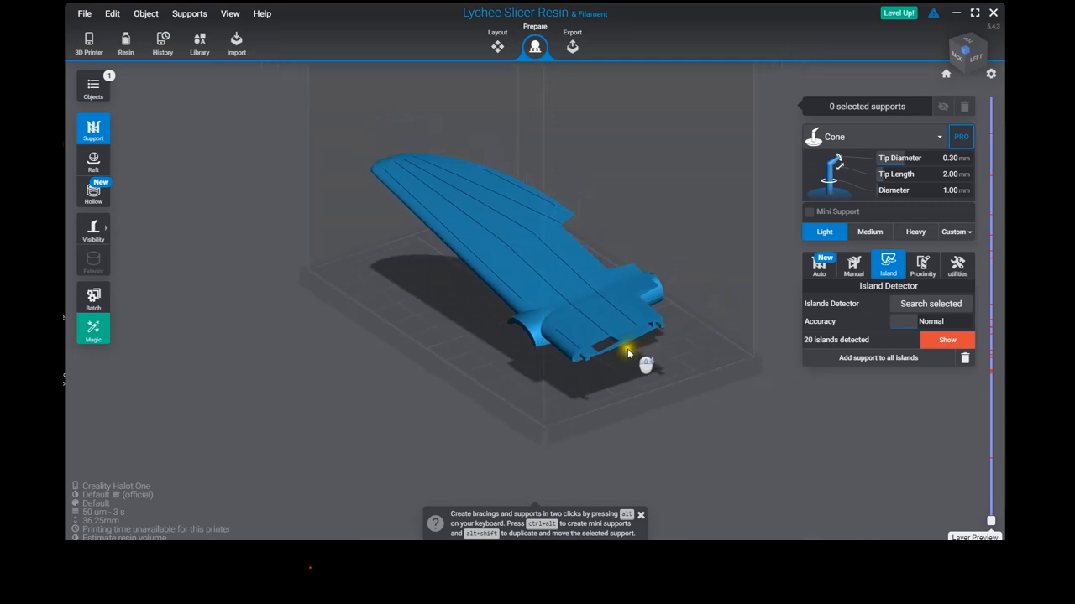
left_click(870, 236)
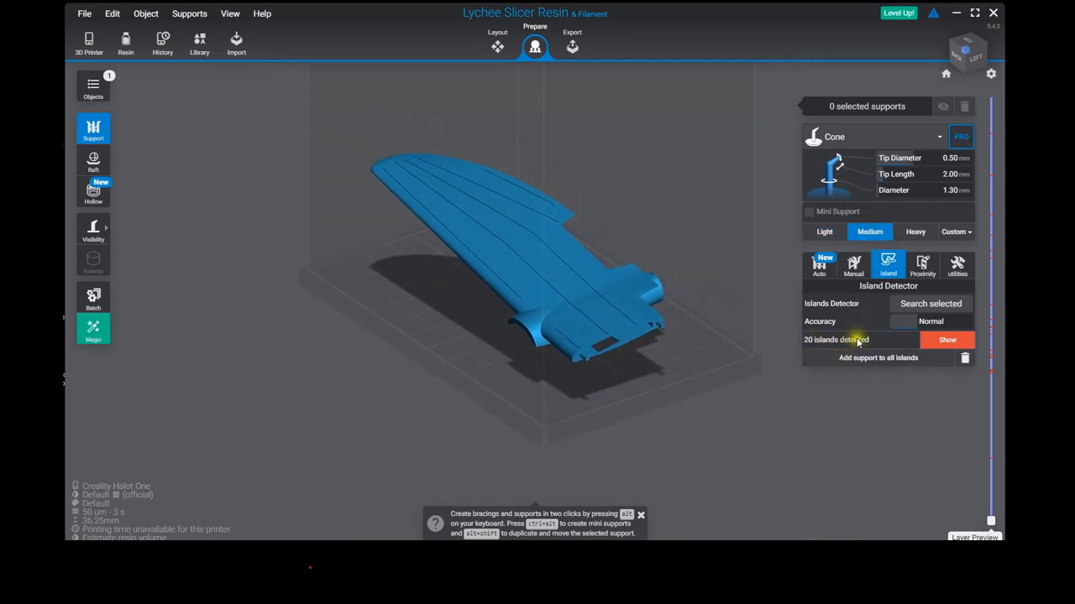
left_click(898, 362)
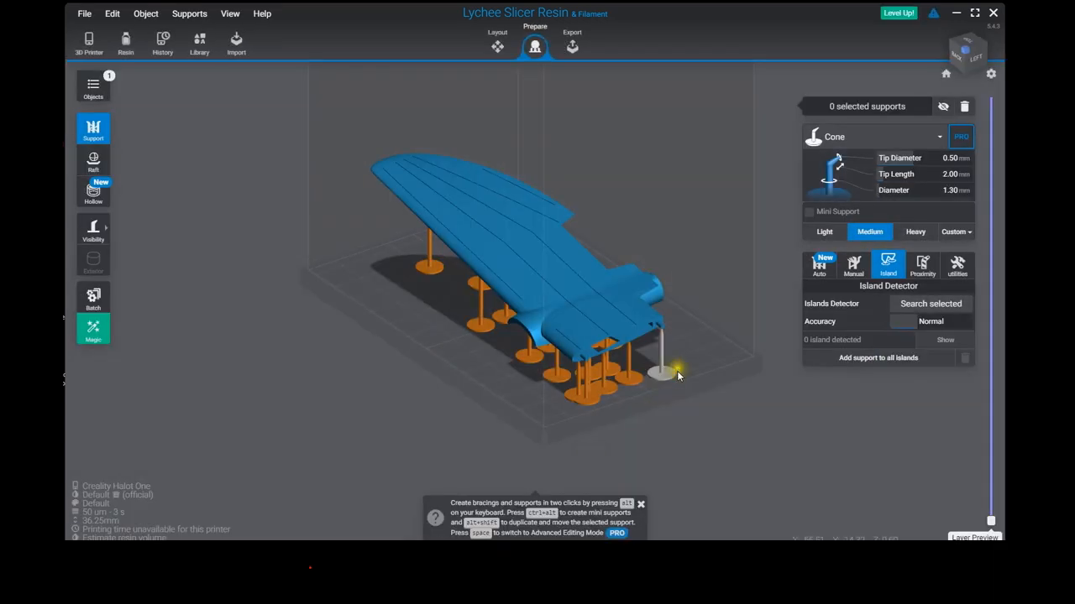
- Inspect the wing's supported underside and add a Medium support under the leading-edge peg at the root
right_click_drag(654, 379, 615, 386)
left_click_drag(614, 385, 714, 227)
scroll(715, 226, "up", 5)
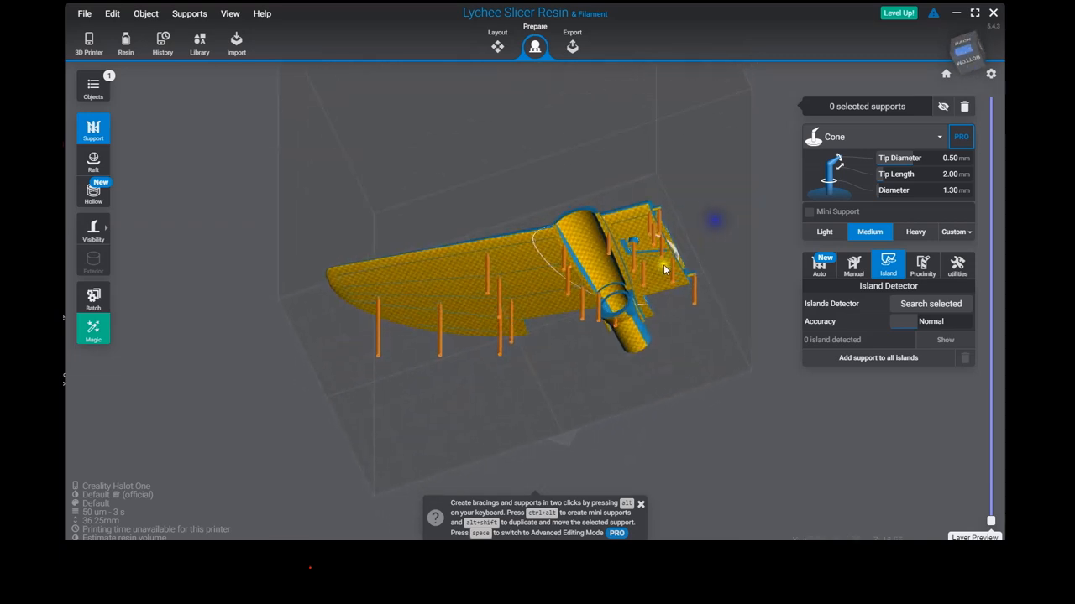
scroll(731, 249, "up", 3)
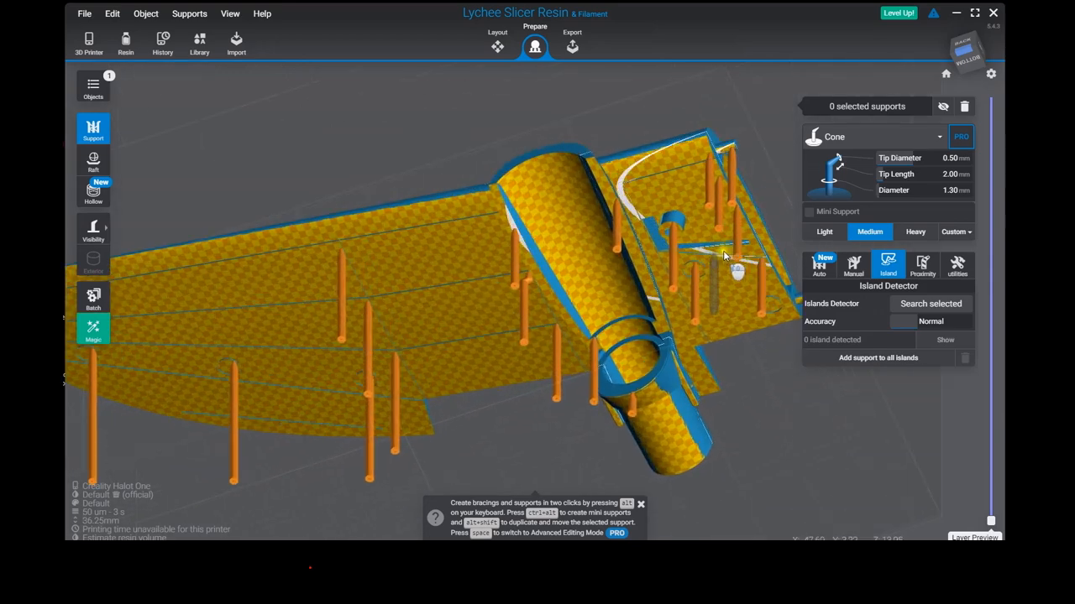
left_click_drag(774, 220, 780, 176)
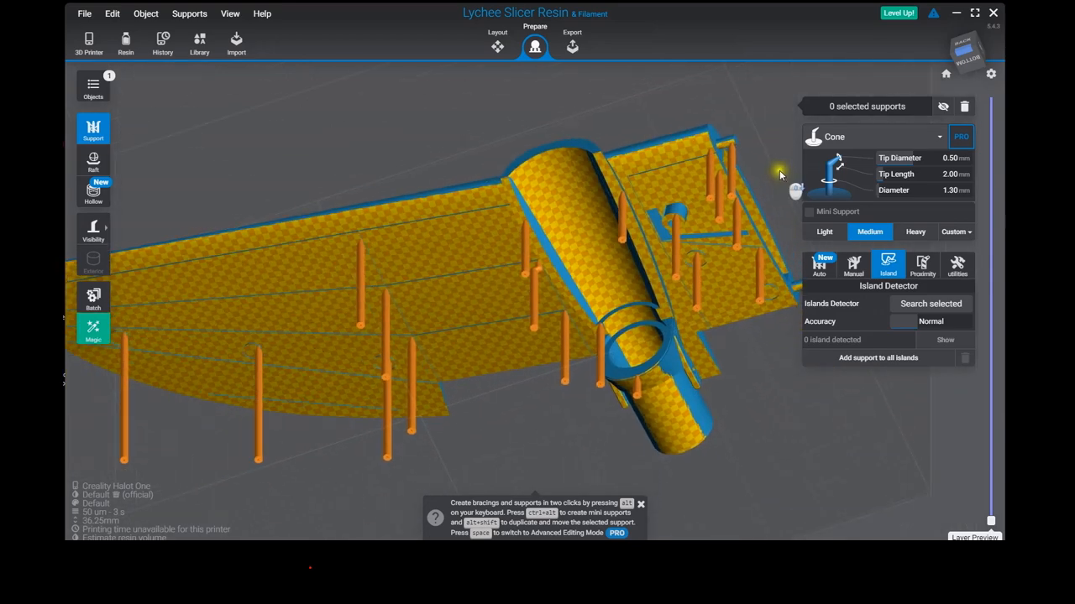
left_click_drag(588, 99, 494, 150)
left_click_drag(605, 254, 731, 149)
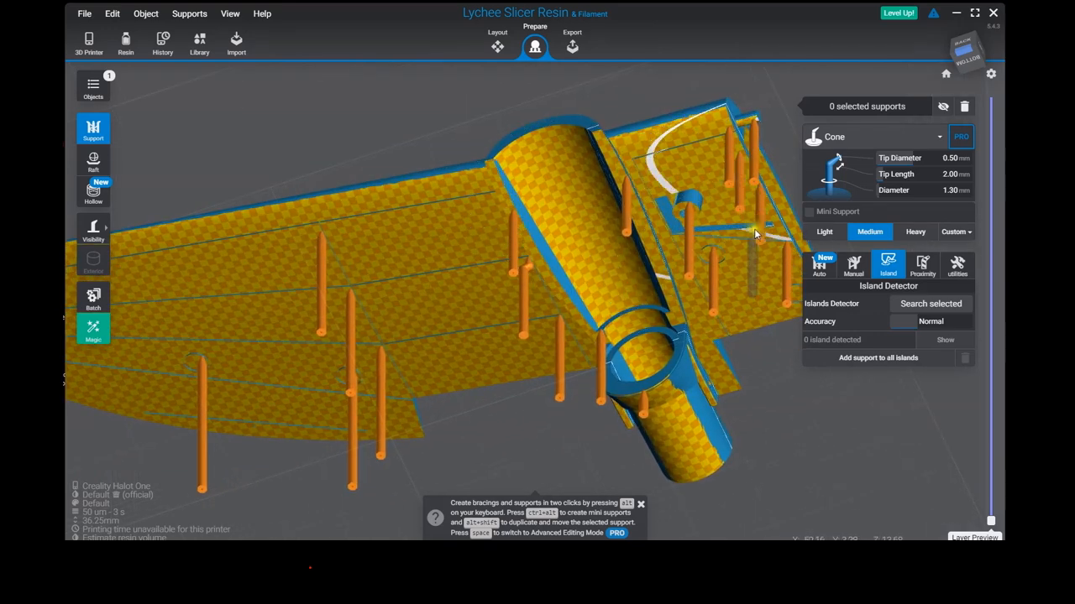
scroll(741, 186, "up", 2)
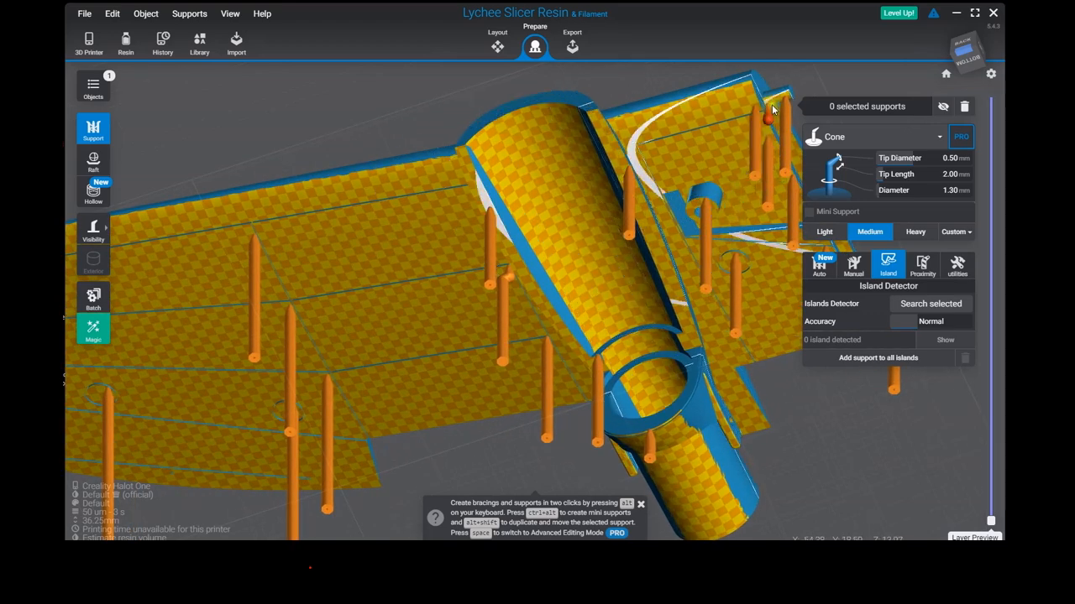
scroll(779, 102, "up", 2)
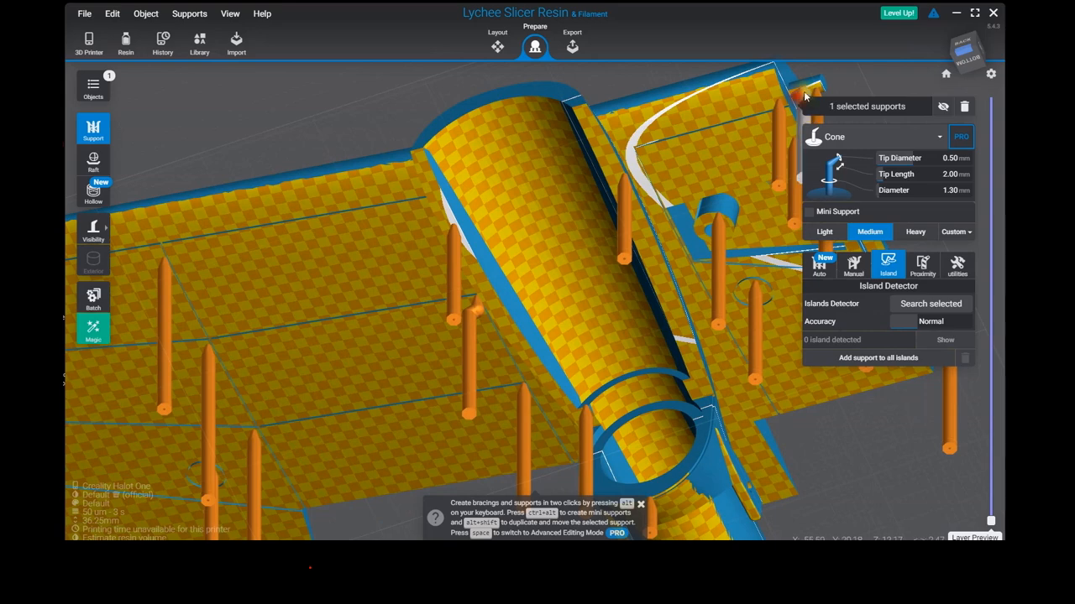
scroll(805, 98, "down", 3)
right_click_drag(804, 99, 790, 327)
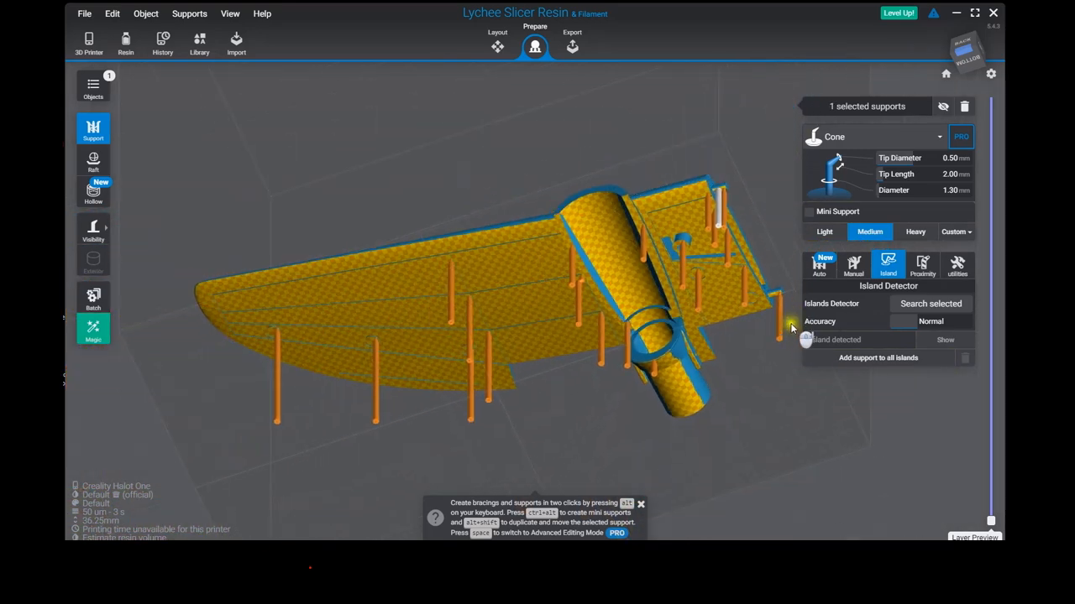
- Add two extra Medium supports beneath the trailing-edge peg at the wing root
right_click(771, 277)
left_click(771, 239)
right_click_drag(779, 212, 647, 228)
scroll(622, 290, "up", 10)
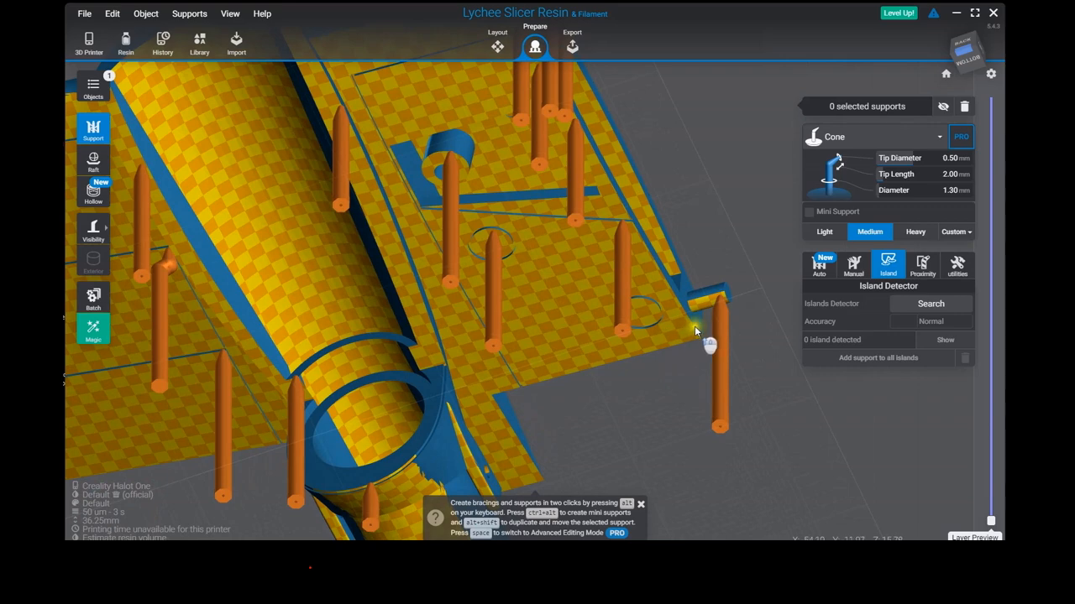
scroll(696, 330, "up", 2)
left_click(711, 303)
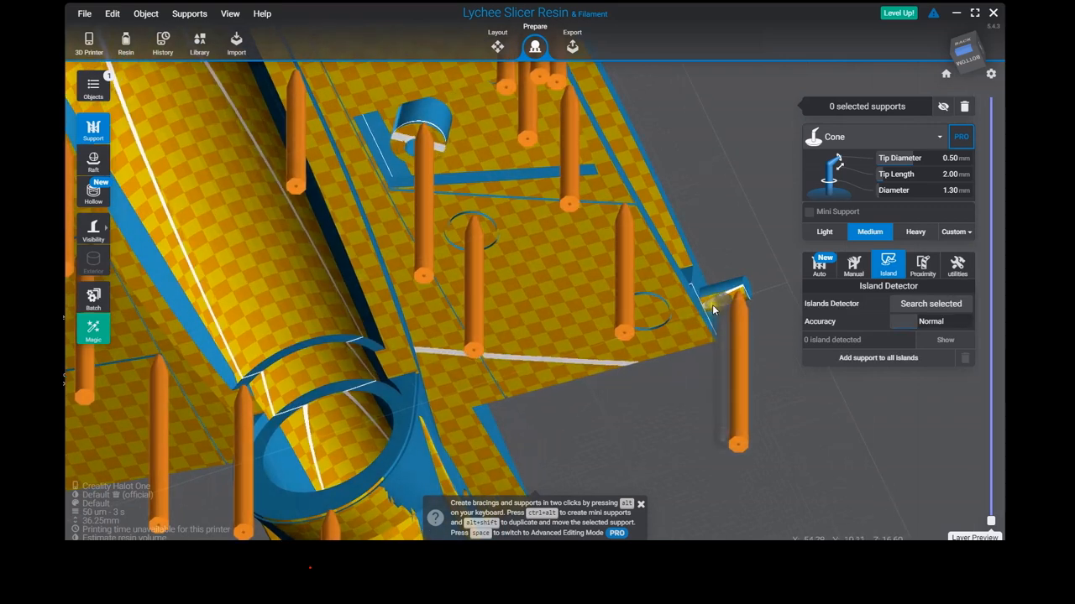
left_click(711, 309)
scroll(713, 305, "down", 5)
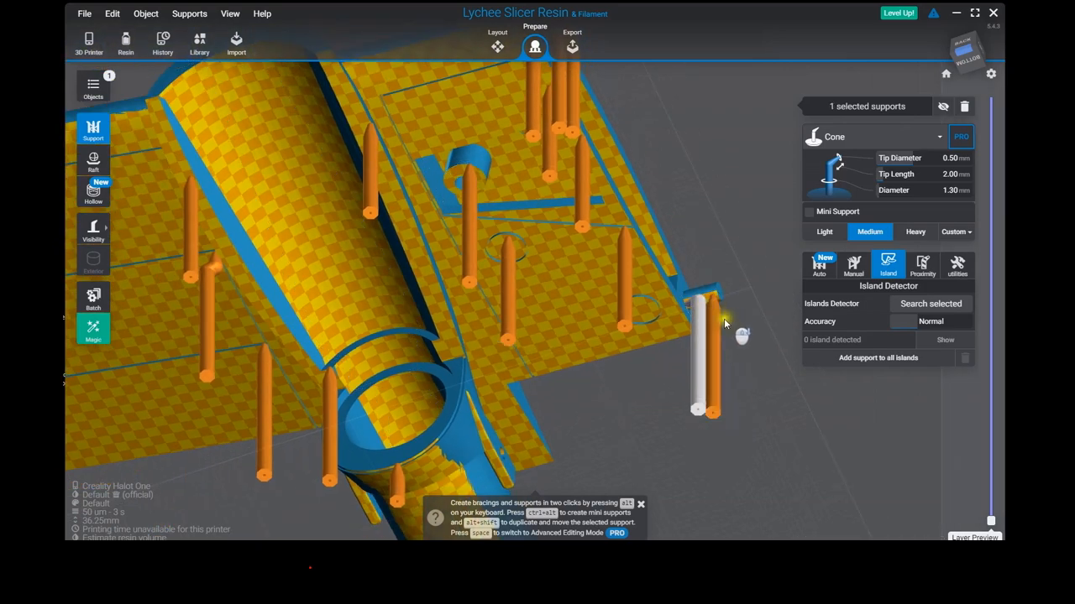
right_click_drag(709, 264, 354, 336)
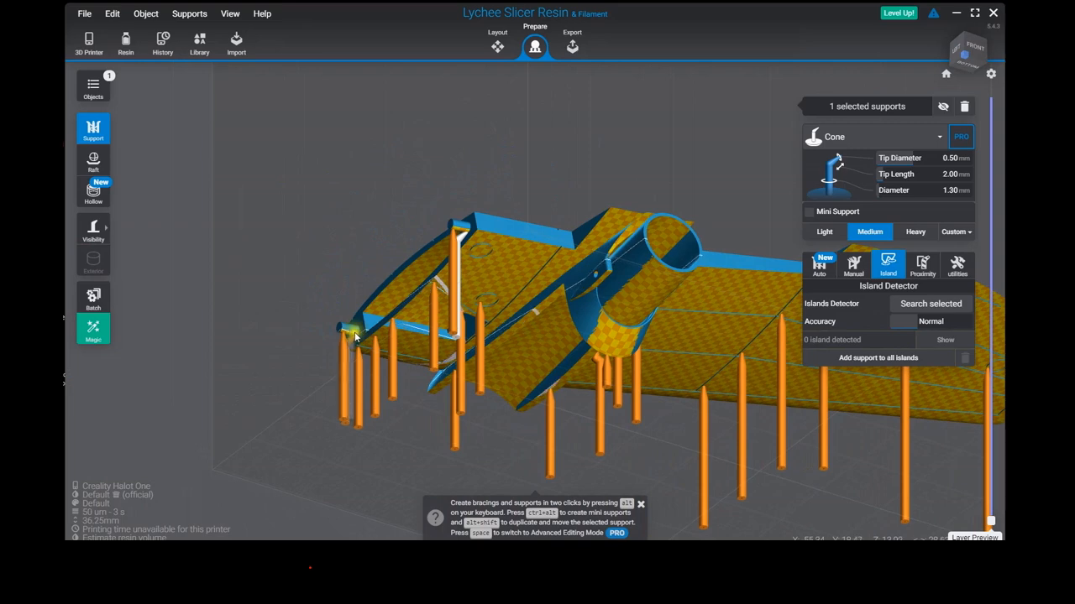
left_click(464, 228)
- Add Medium supports at the root's leading-edge corner and along the lower root edge to the trailing-edge peg
right_click_drag(554, 272, 872, 156)
right_click_drag(486, 113, 586, 110)
left_click(586, 95)
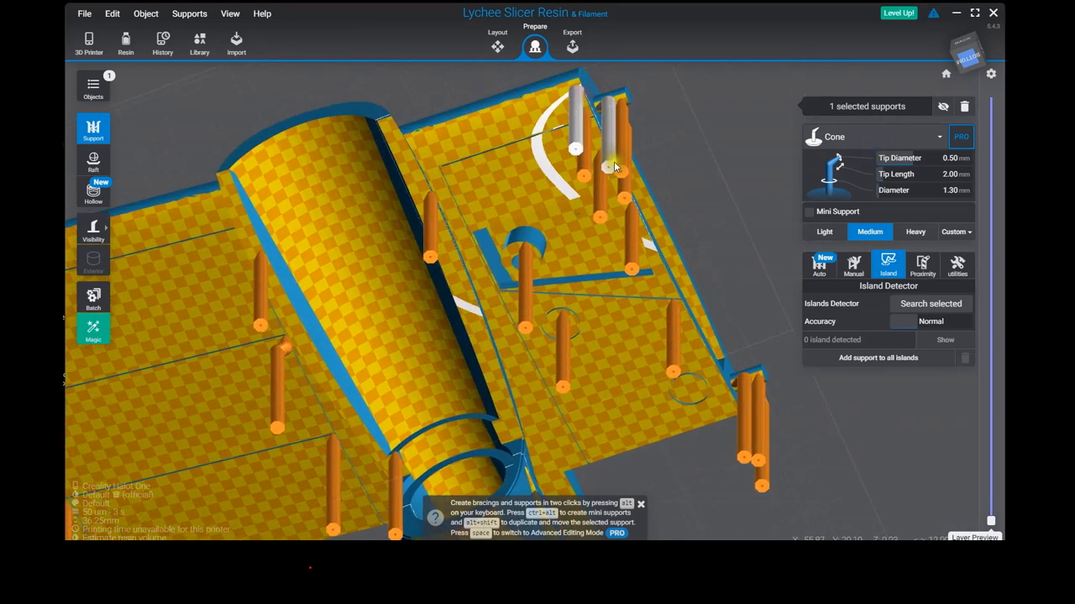
left_click(651, 243)
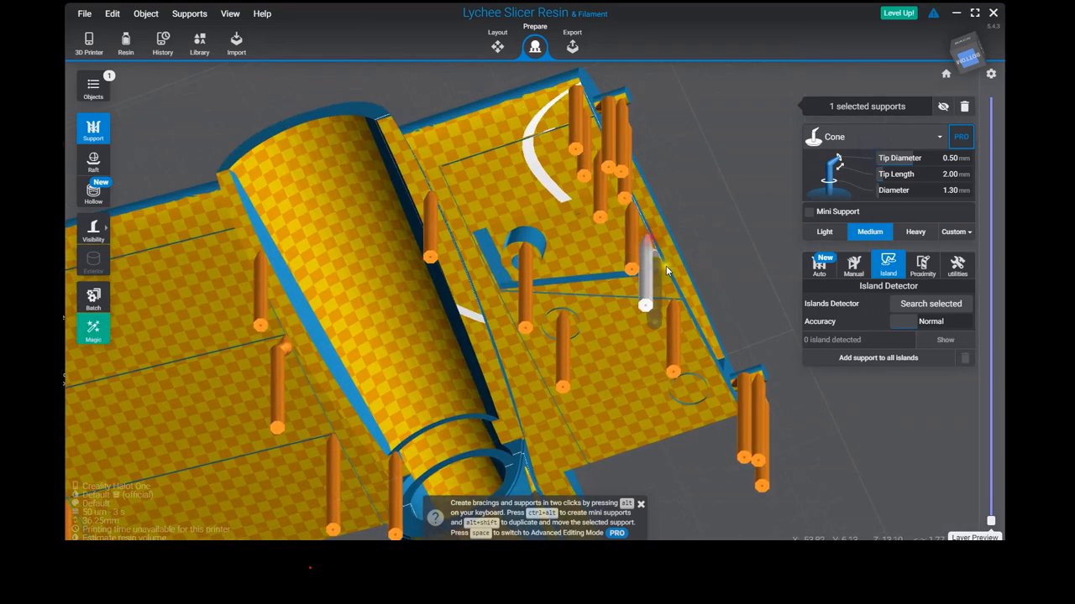
left_click(663, 277)
left_click(687, 324)
left_click(703, 361)
left_click(723, 404)
- Place a row of Medium supports along the upper rim of the open wing root, from trailing edge to leading edge
right_click_drag(726, 400, 648, 410)
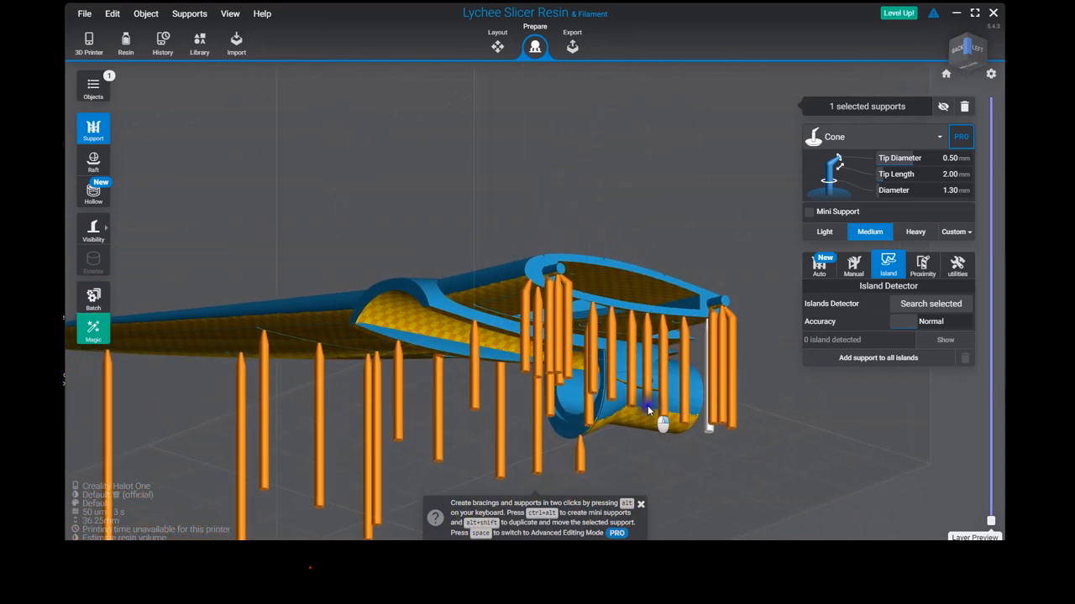
left_click(694, 293)
left_click_drag(650, 279, 583, 262)
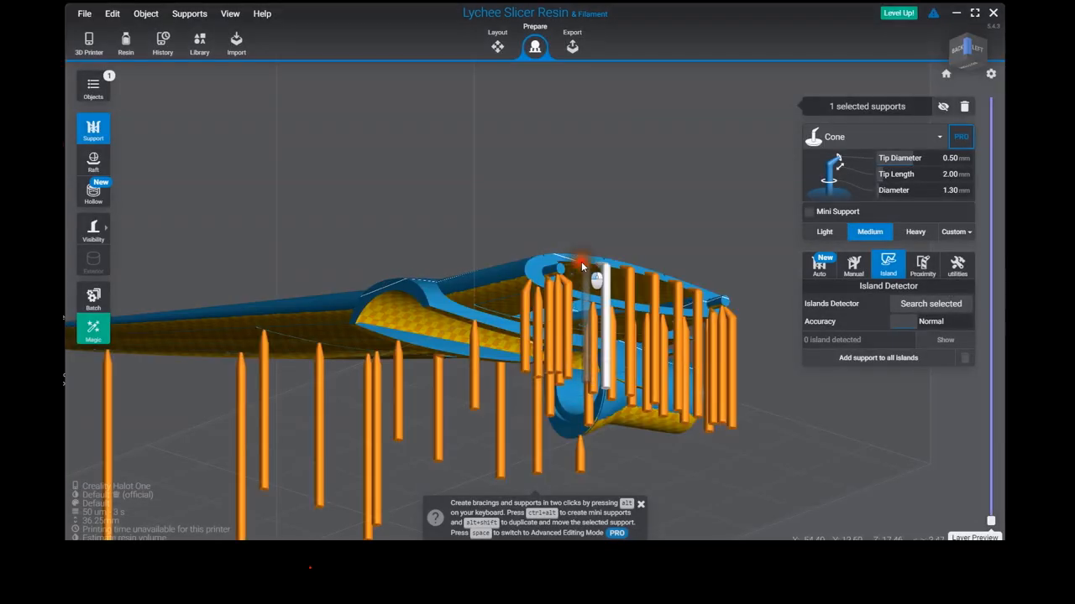
left_click(566, 261)
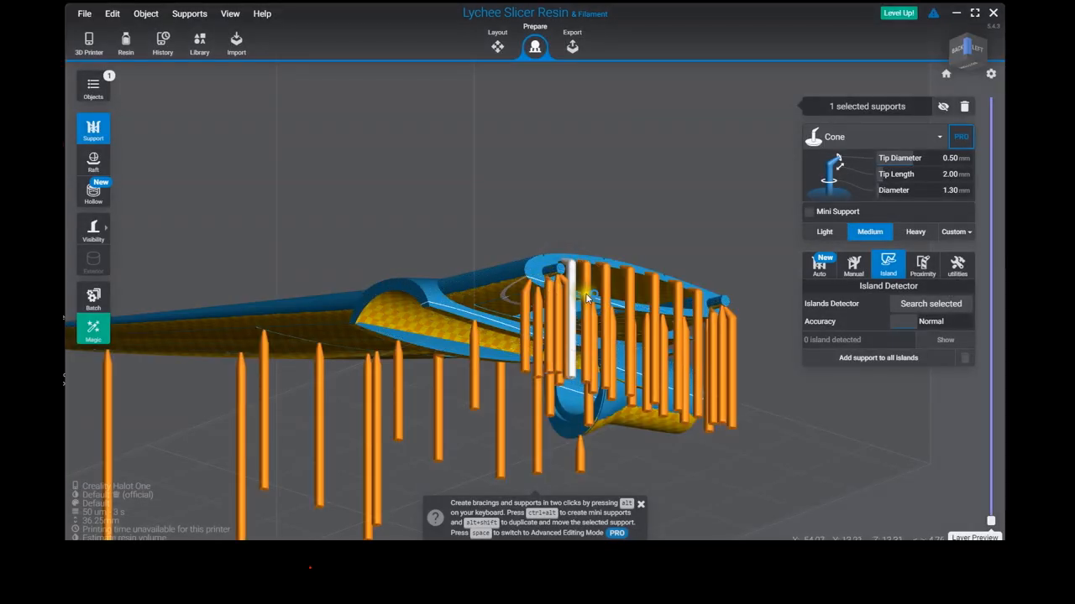
- Fill the gaps along the lower root rim with Medium supports and add one at the root's rounded leading edge
right_click_drag(611, 307, 655, 319)
scroll(636, 324, "up", 5)
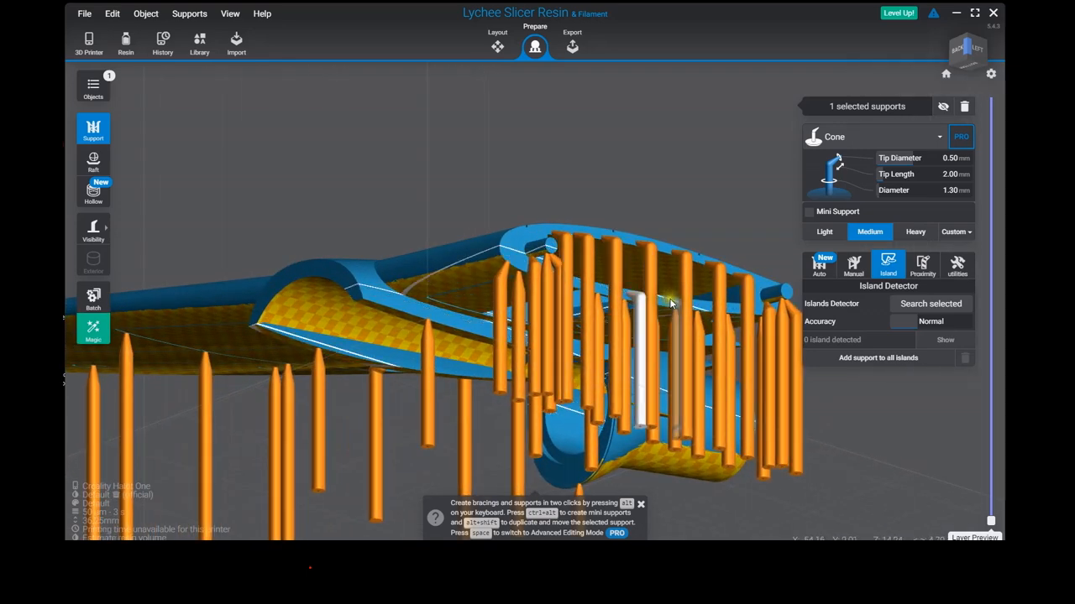
left_click(672, 301)
left_click(708, 308)
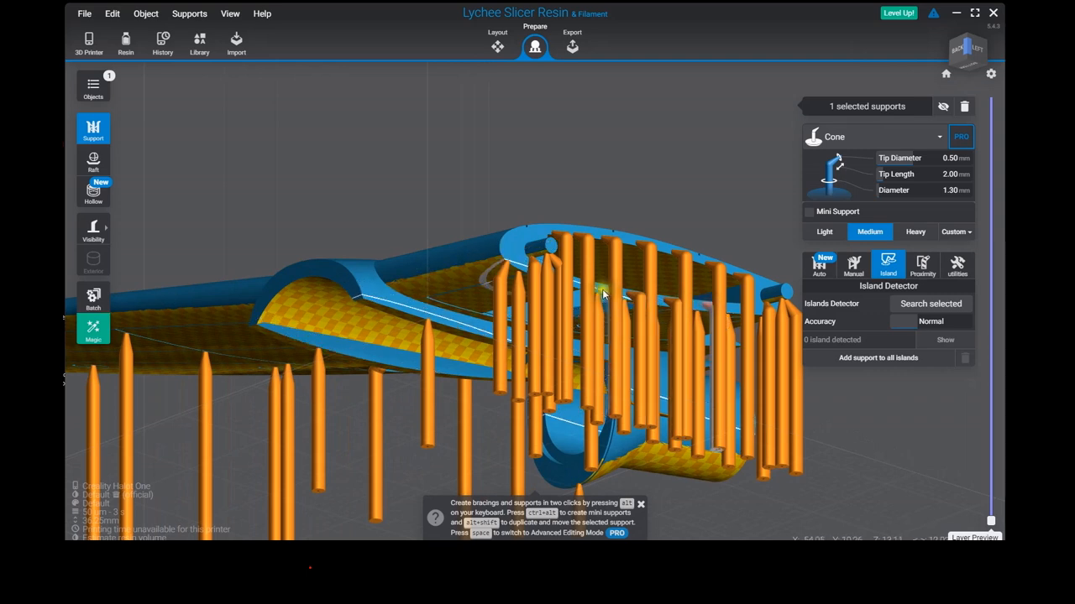
left_click(518, 239)
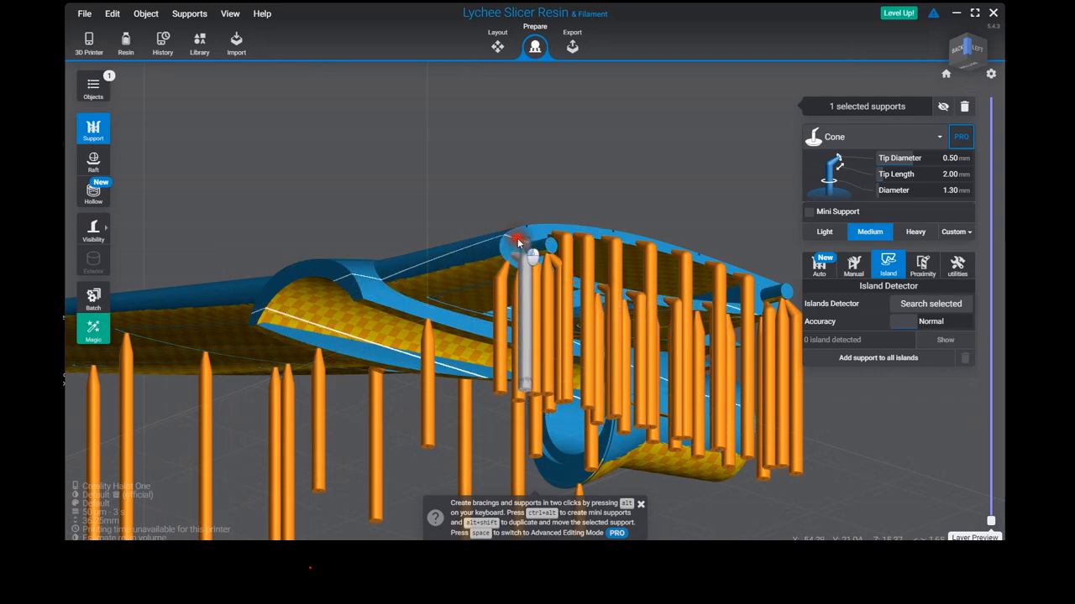
- Place Medium supports around the root's rounded leading edge and fill remaining gaps along the lower root rim
left_click_drag(543, 230, 558, 277)
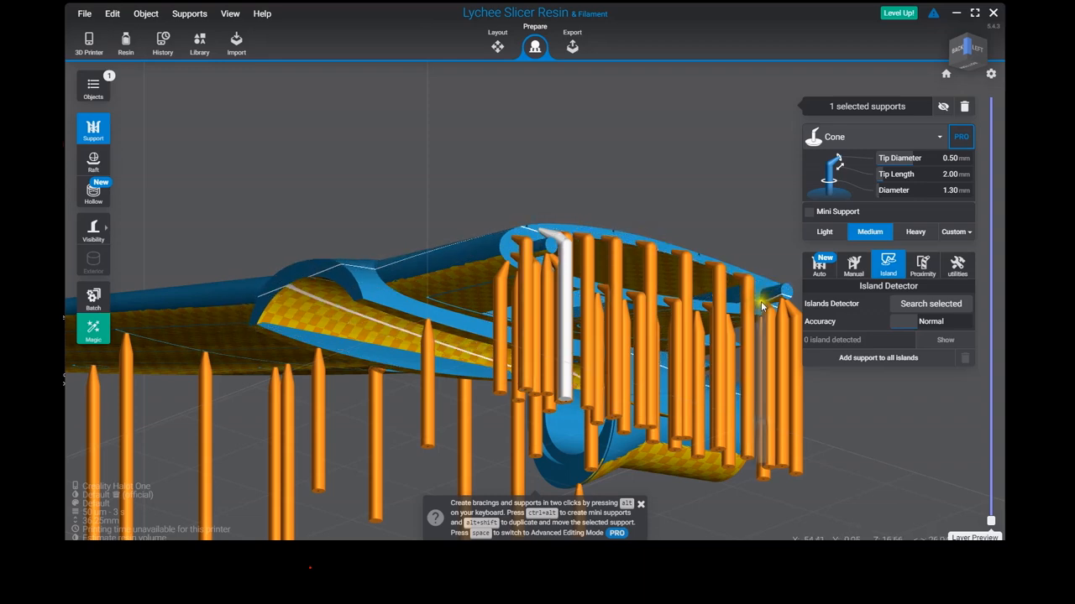
right_click_drag(762, 288, 677, 359)
left_click_drag(677, 360, 518, 354)
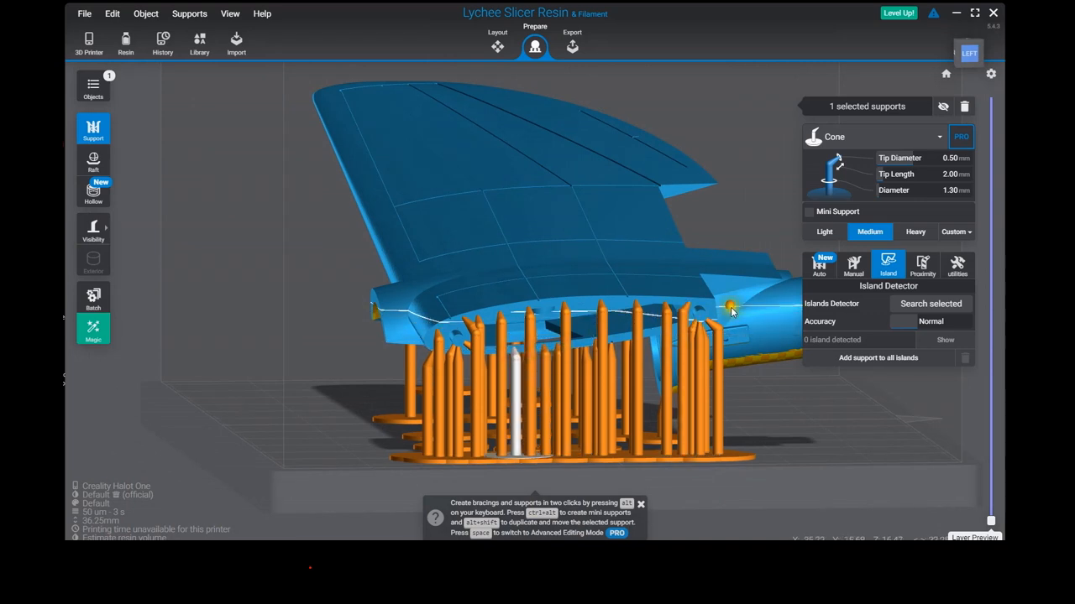
- Add Medium supports beneath the overhanging trailing-edge notch on the outer wing
mouse_move(728, 319)
right_mouse_down()
mouse_move(740, 304)
mouse_move(737, 318)
right_mouse_up()
left_click(716, 290)
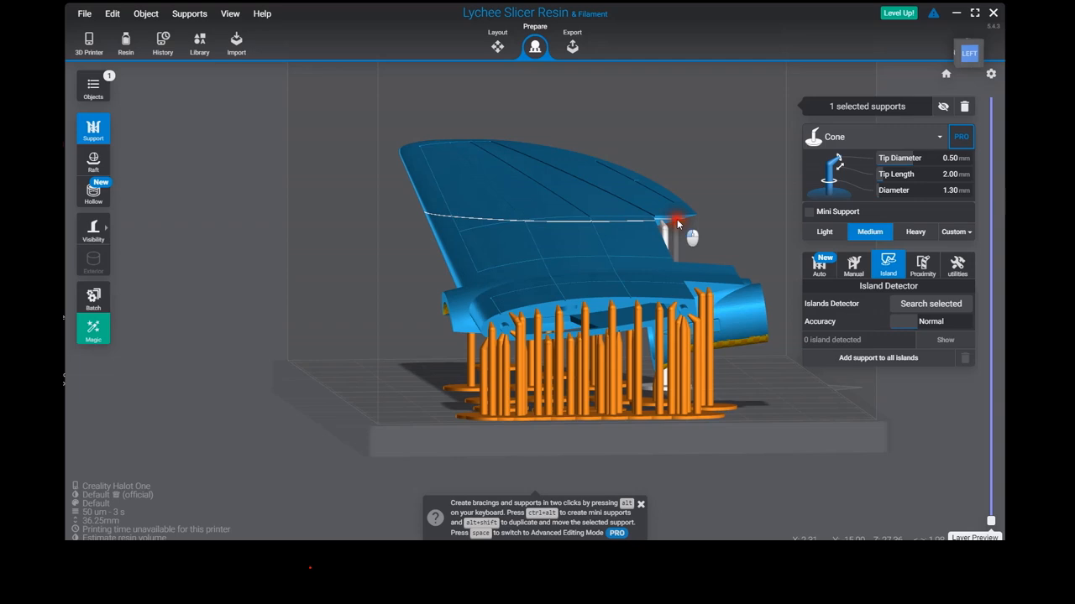
scroll(717, 257, "down", 3)
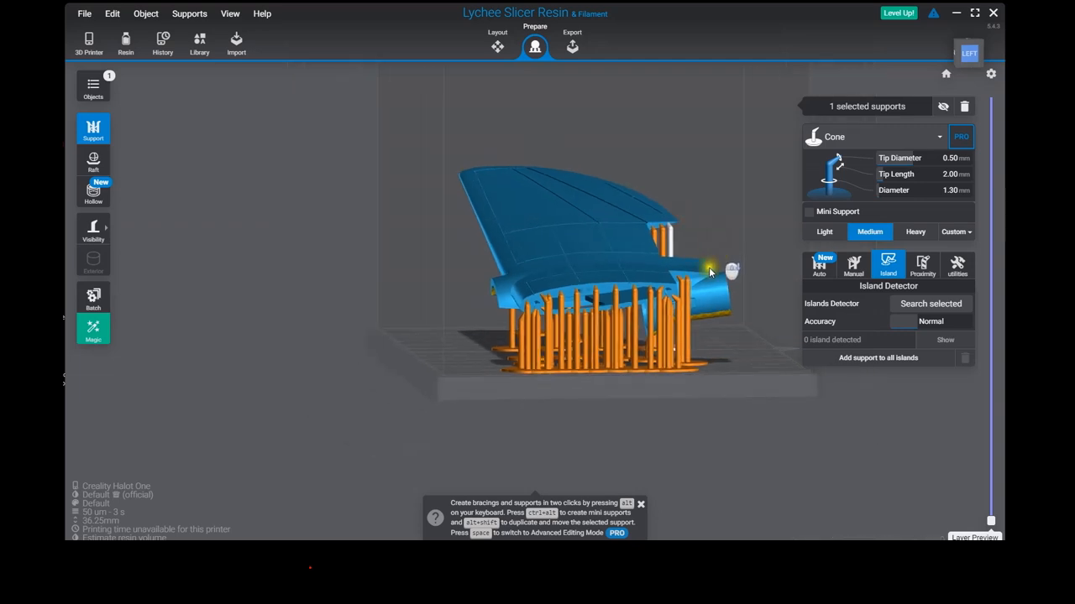
- Place a row of Medium supports side by side along the arched nacelle opening at the wing's leading edge
right_click_drag(571, 322, 774, 311)
scroll(483, 323, "up", 6)
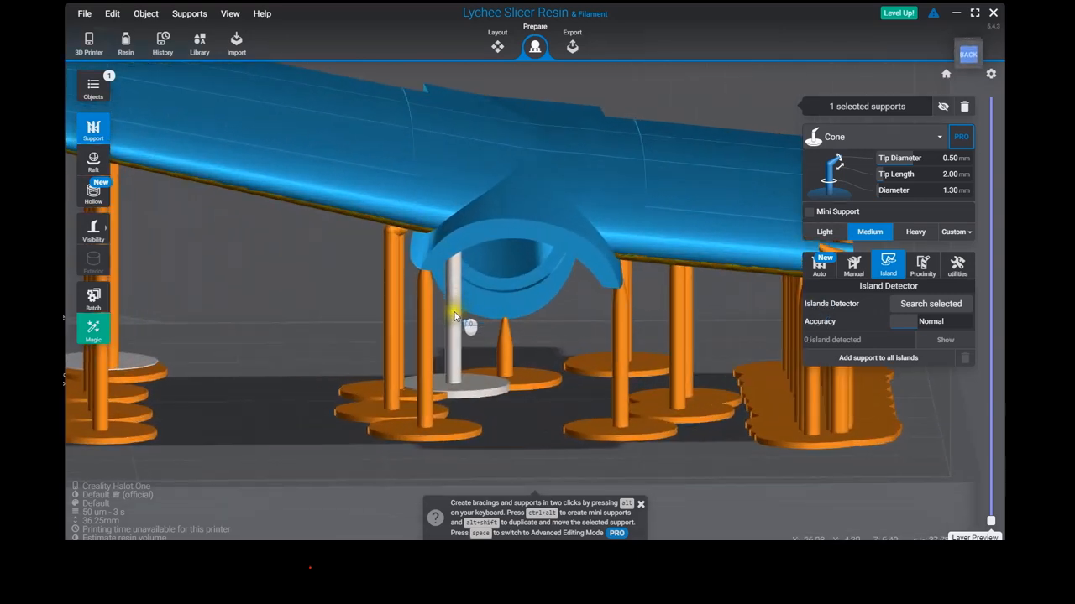
scroll(453, 317, "up", 2)
mouse_move(431, 260)
left_mouse_down()
mouse_move(426, 240)
mouse_move(460, 221)
mouse_move(542, 214)
mouse_move(611, 240)
mouse_move(654, 280)
left_mouse_up()
scroll(655, 306, "down", 3)
right_click_drag(654, 306, 687, 239)
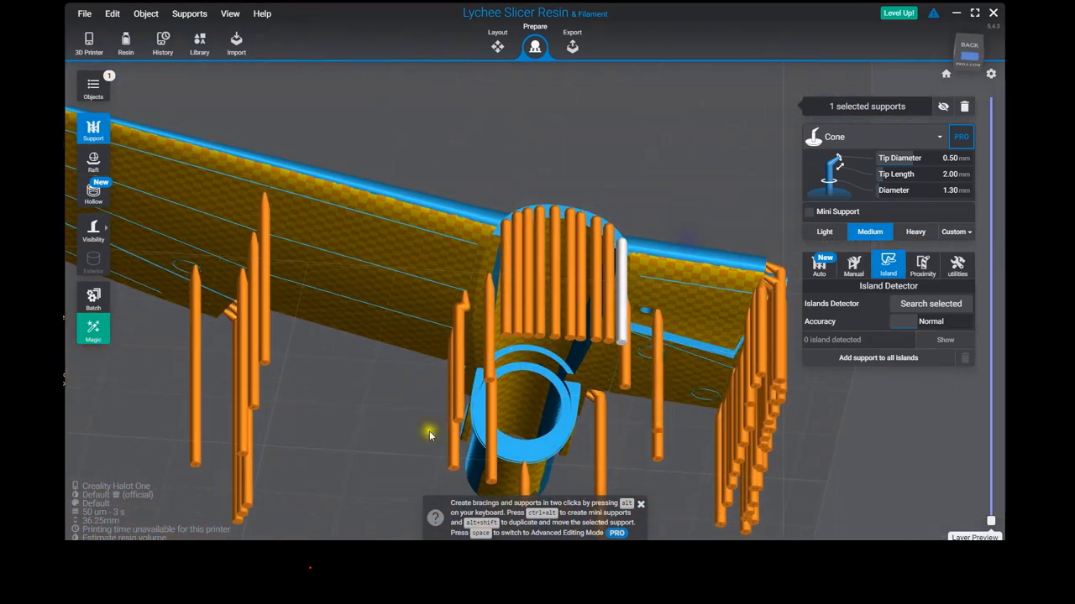
- Place Medium supports around the lower half of the circular ring on the tube behind the nacelle opening
scroll(481, 407, "up", 5)
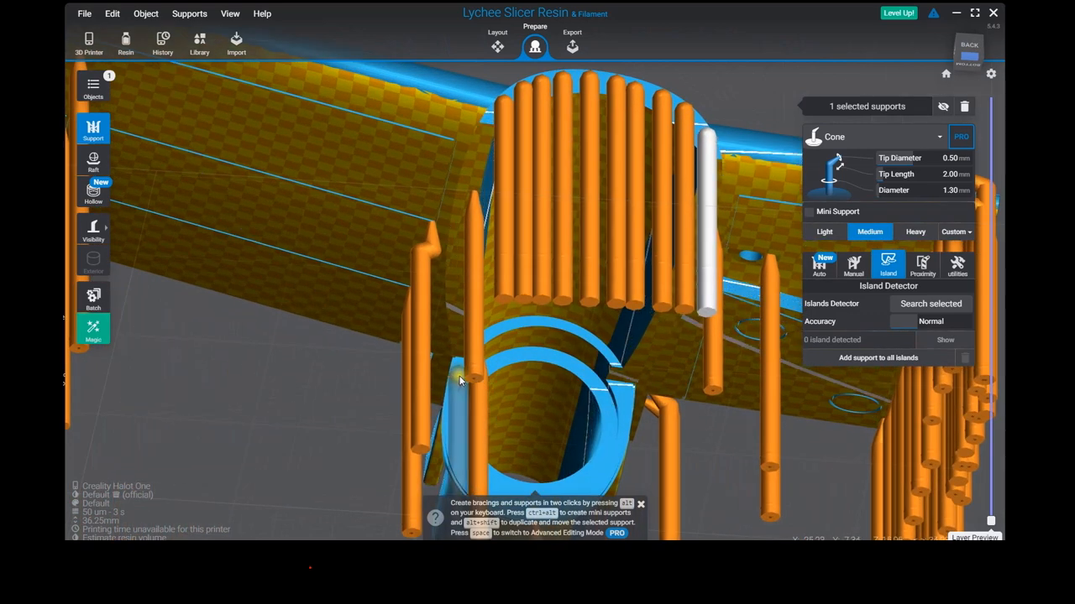
scroll(588, 416, "down", 3)
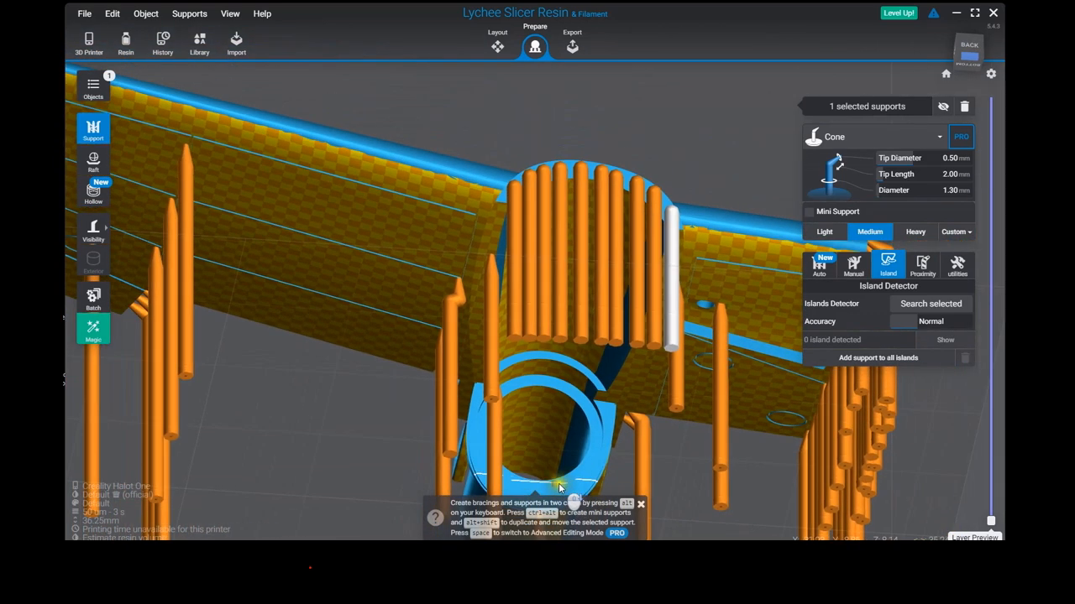
scroll(595, 411, "down", 2)
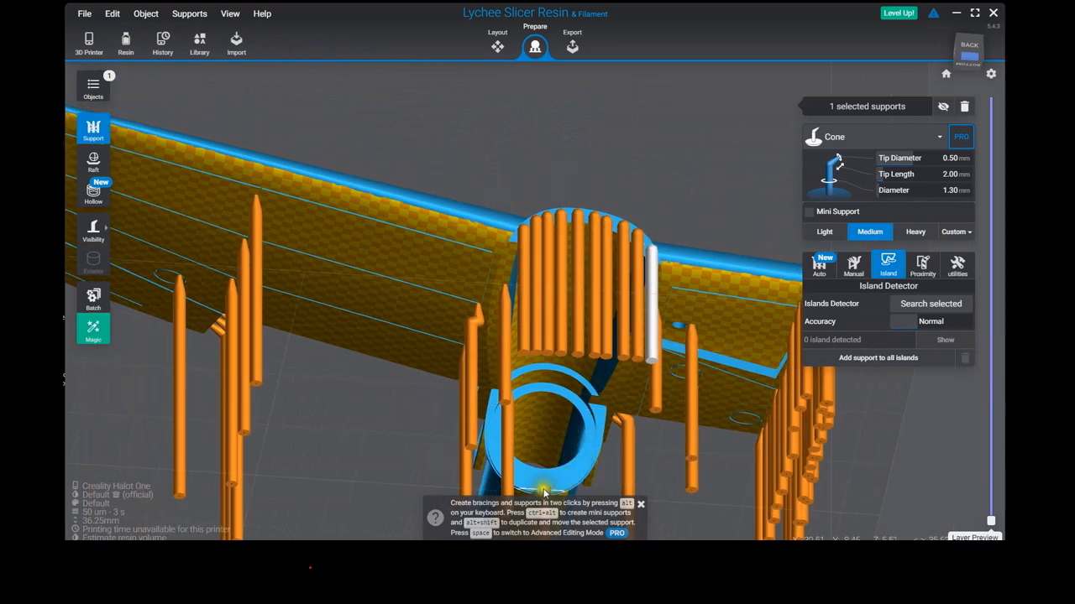
left_click_drag(549, 494, 538, 485)
left_click(561, 489)
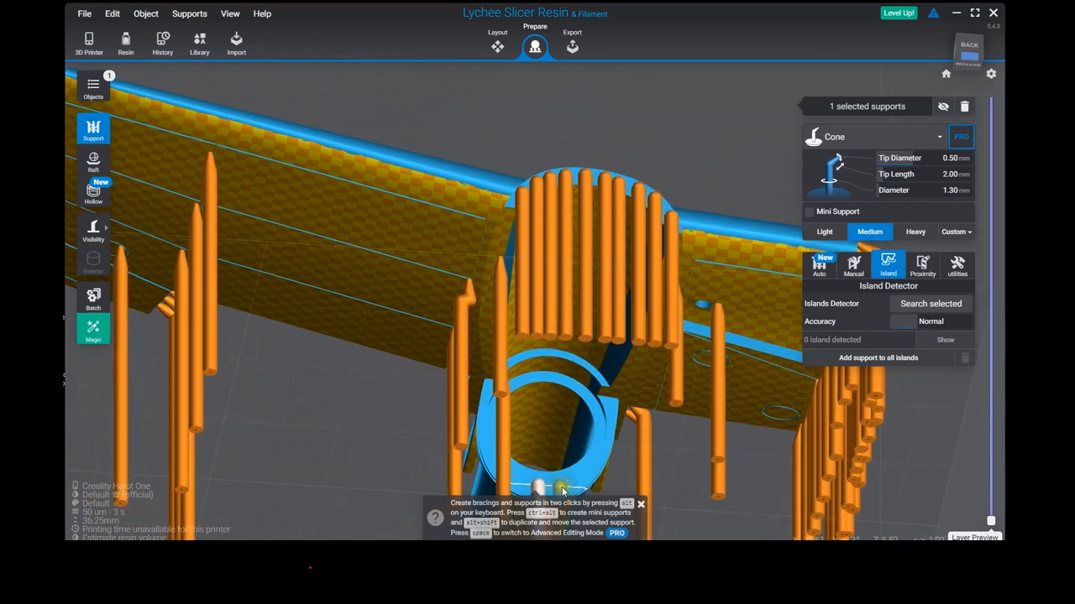
left_click_drag(615, 443, 488, 422)
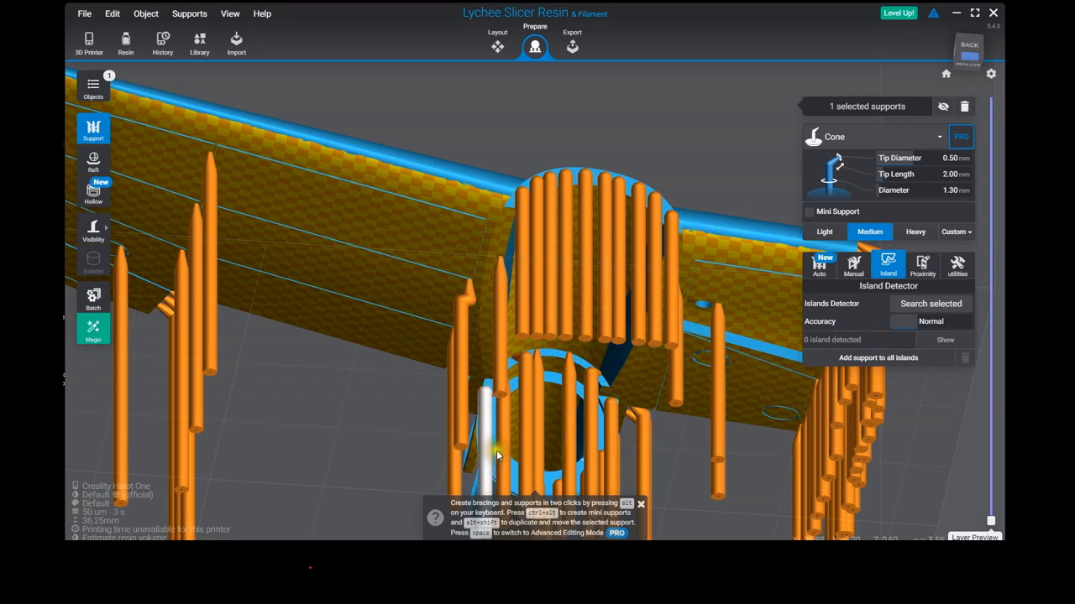
- Add Medium supports up one side of the circular ring, where it meets the nacelle channel's edge
scroll(496, 455, "down", 2)
mouse_move(496, 456)
right_mouse_down()
mouse_move(549, 448)
mouse_move(566, 471)
mouse_move(522, 481)
mouse_move(571, 427)
mouse_move(638, 432)
mouse_move(488, 460)
right_mouse_up()
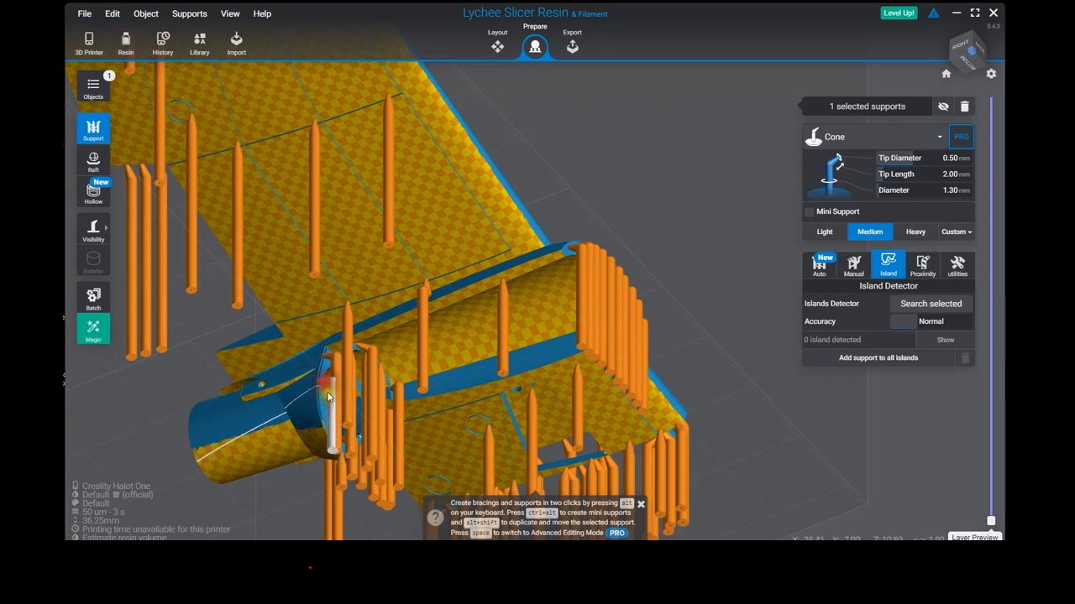
scroll(325, 393, "up", 6)
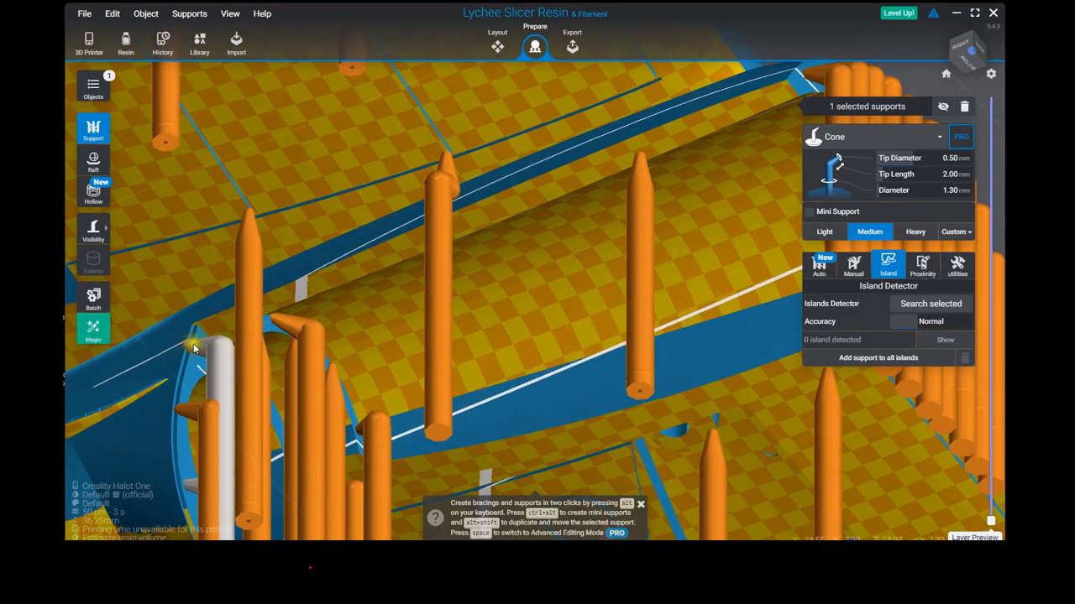
left_click(193, 349)
left_click_drag(192, 350, 201, 348)
left_click(185, 411)
left_click_drag(185, 410, 185, 411)
- Add Medium supports up the opposite side of the circular ring, between the existing supports
right_click_drag(212, 485, 285, 495)
right_click_drag(776, 428, 510, 502)
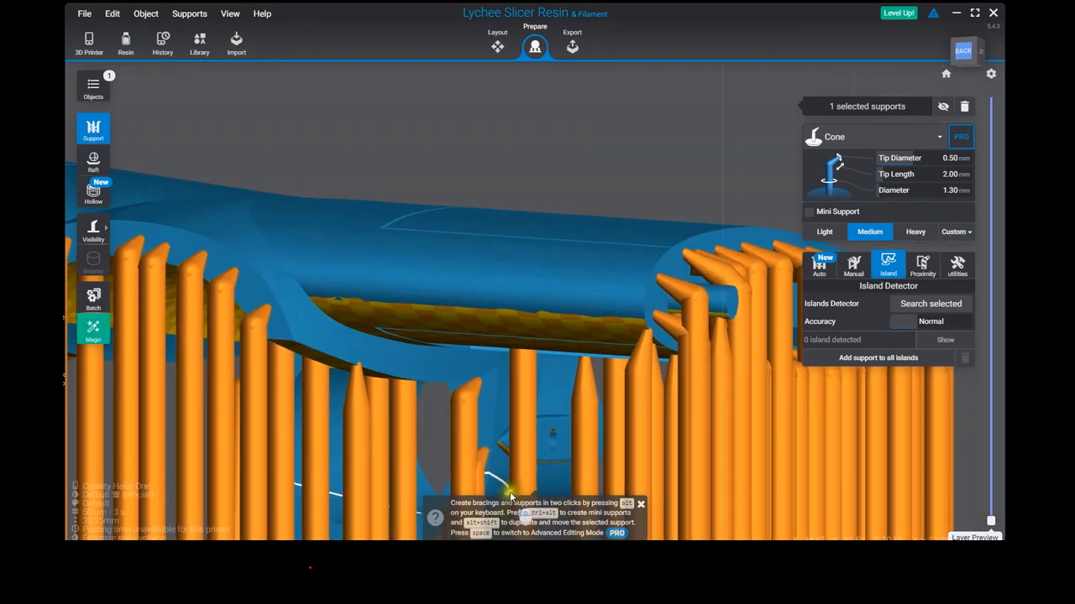
middle_click_drag(504, 476, 547, 305)
scroll(542, 293, "up", 3)
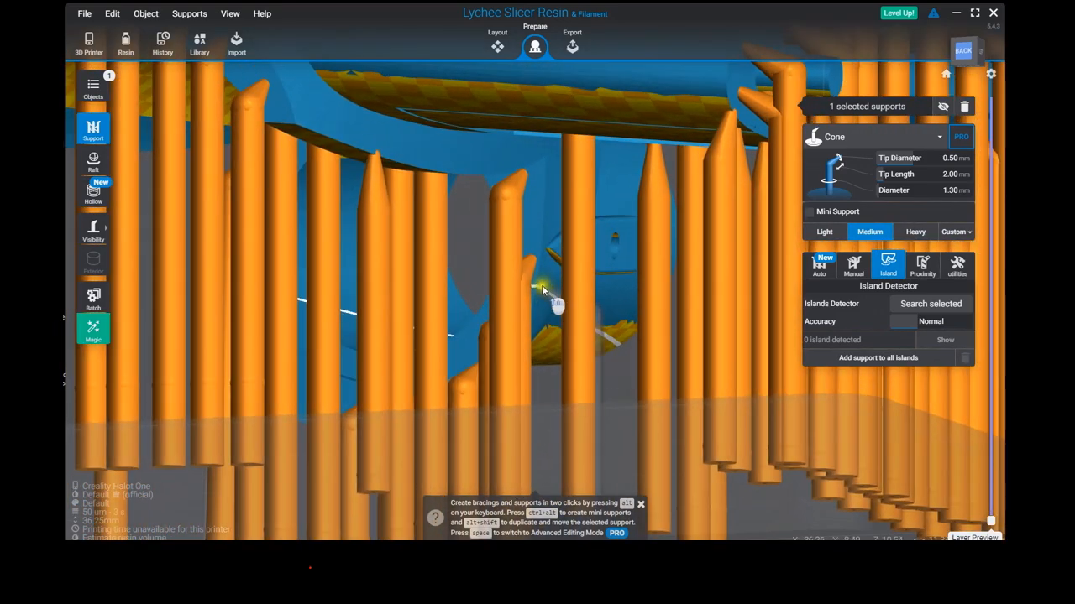
right_click_drag(544, 305, 525, 305)
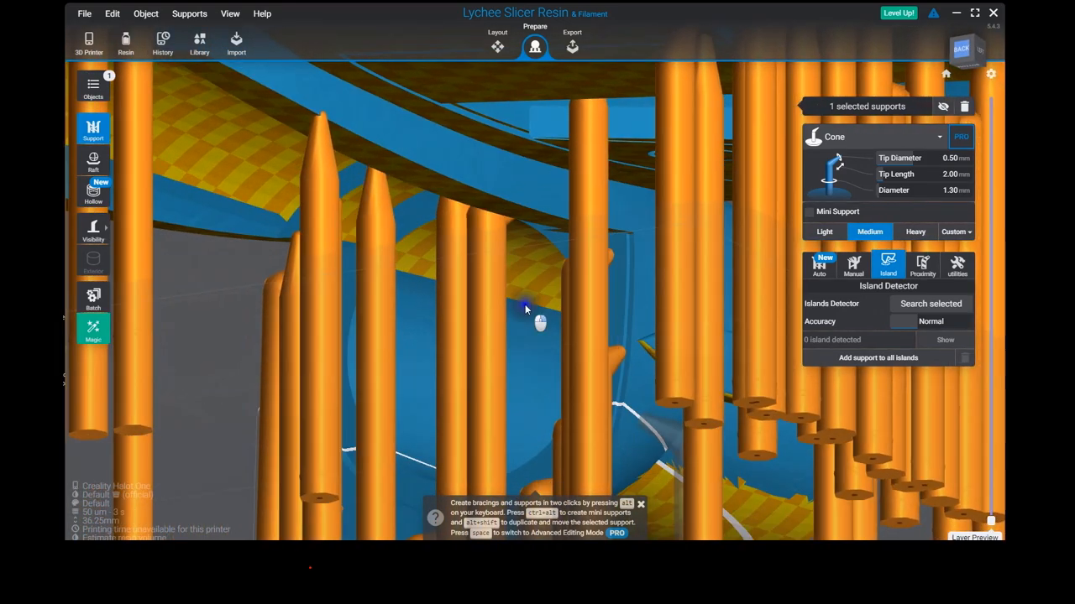
left_click(619, 352)
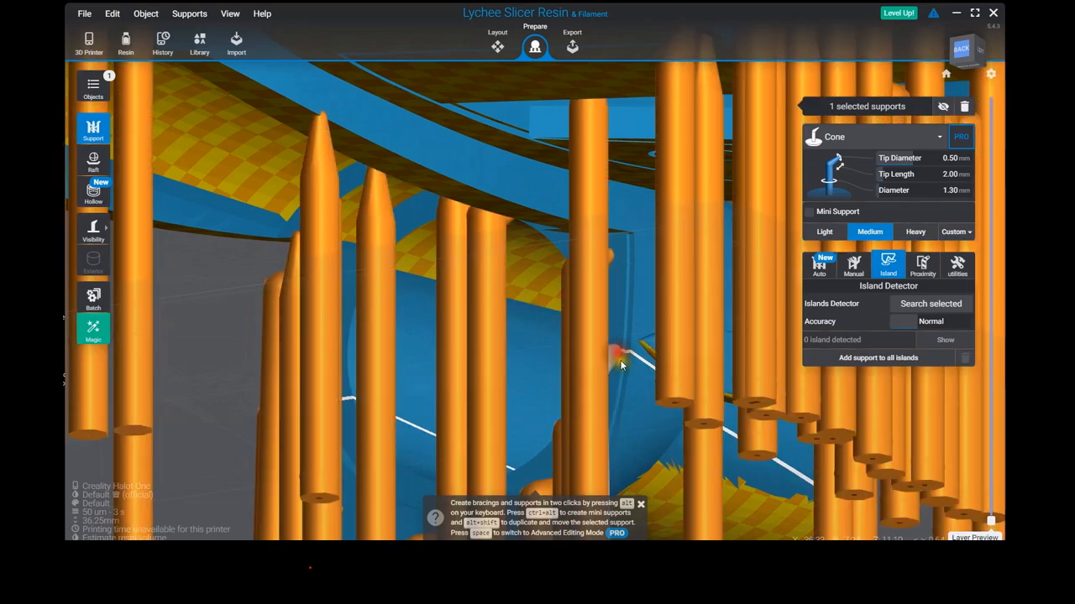
- Add a Medium support under the leading edge of the inner wing panel, beside the nacelle channel
scroll(634, 397, "down", 4)
right_click_drag(633, 410, 460, 232)
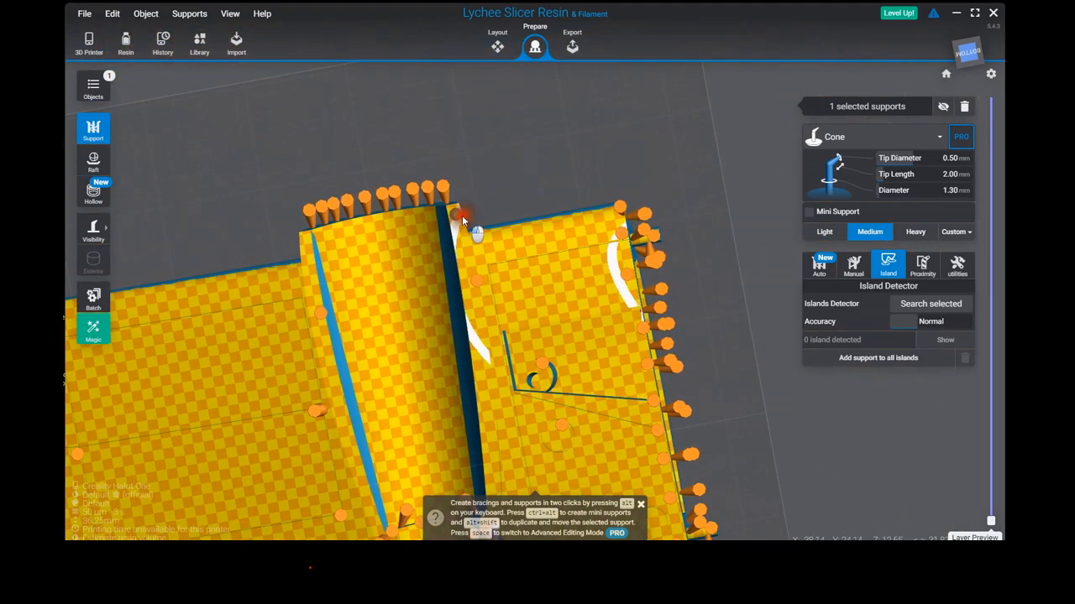